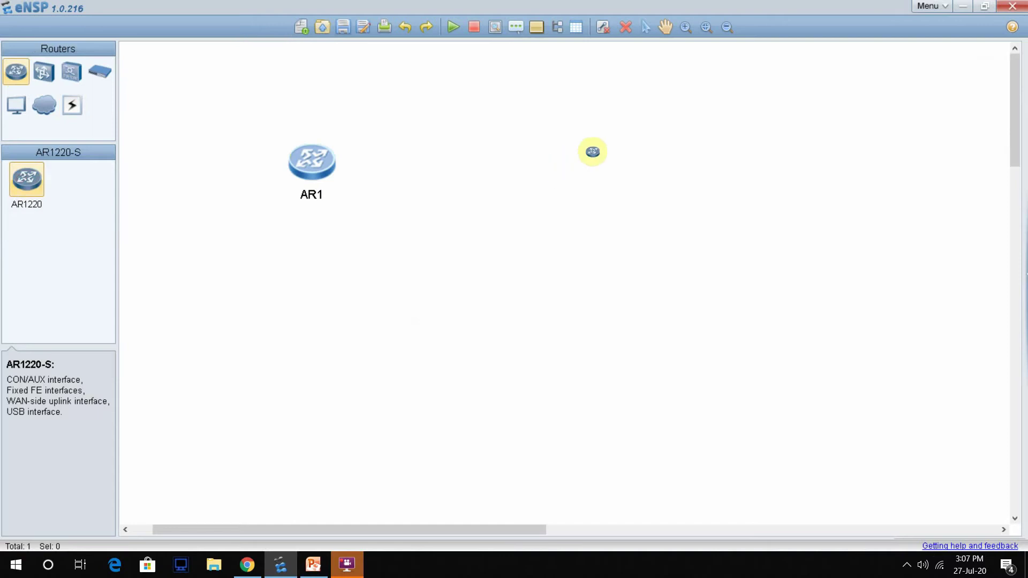
Place a second AR1220 router beside AR1 and connect the two with a serial link between their Serial 0/0/0 interfaces
{"action": "left_click", "coordinate": [544, 172]}
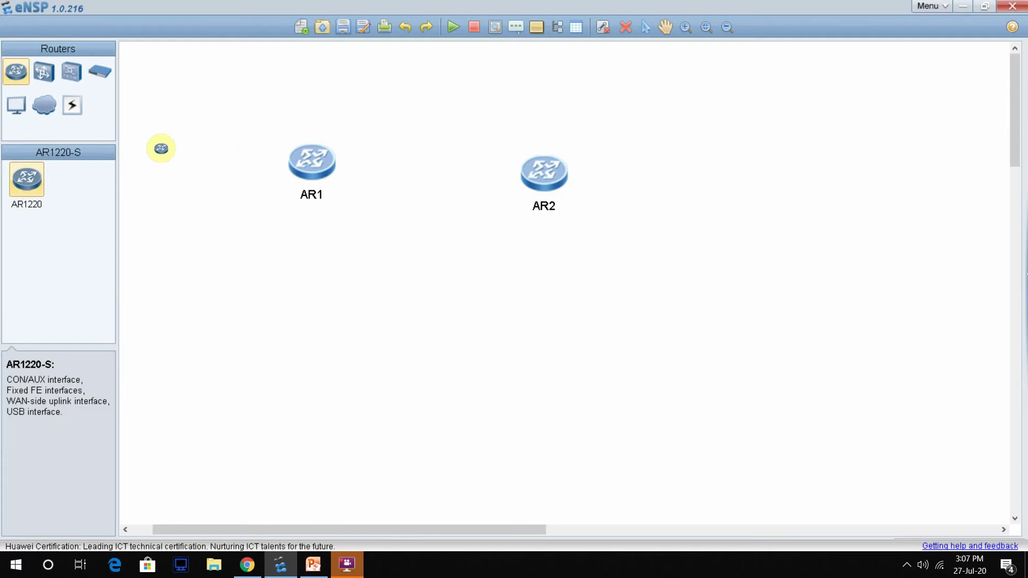
{"action": "left_click", "coordinate": [75, 107]}
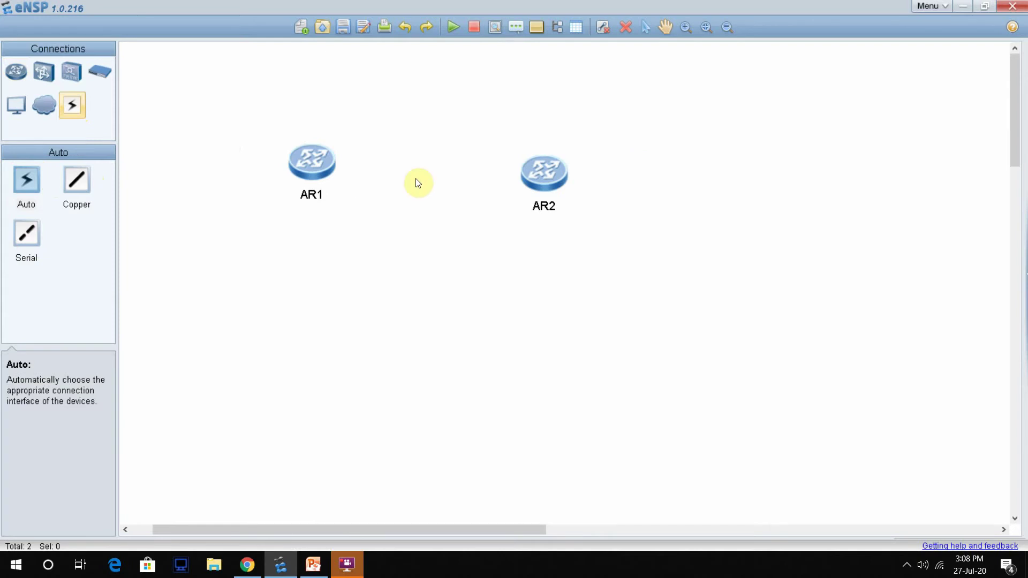
{"action": "left_click", "coordinate": [27, 234]}
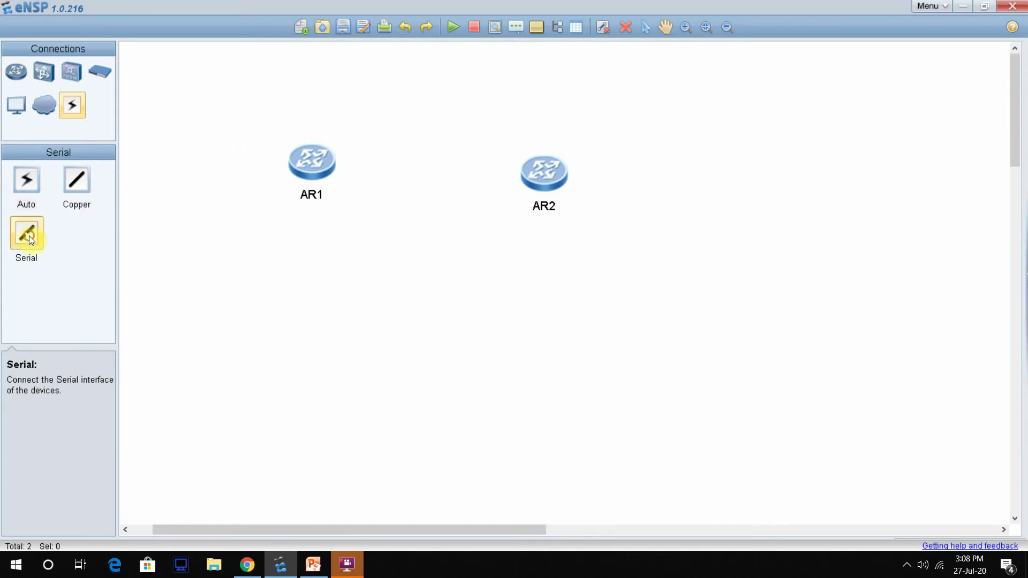
{"action": "left_click", "coordinate": [330, 164]}
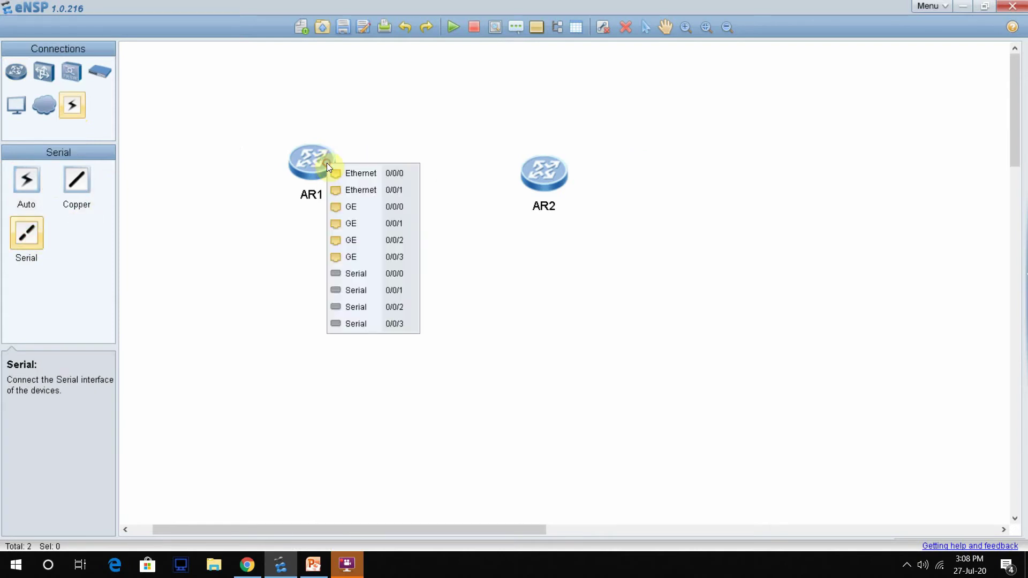
{"action": "left_click", "coordinate": [393, 274]}
{"action": "left_click", "coordinate": [538, 173]}
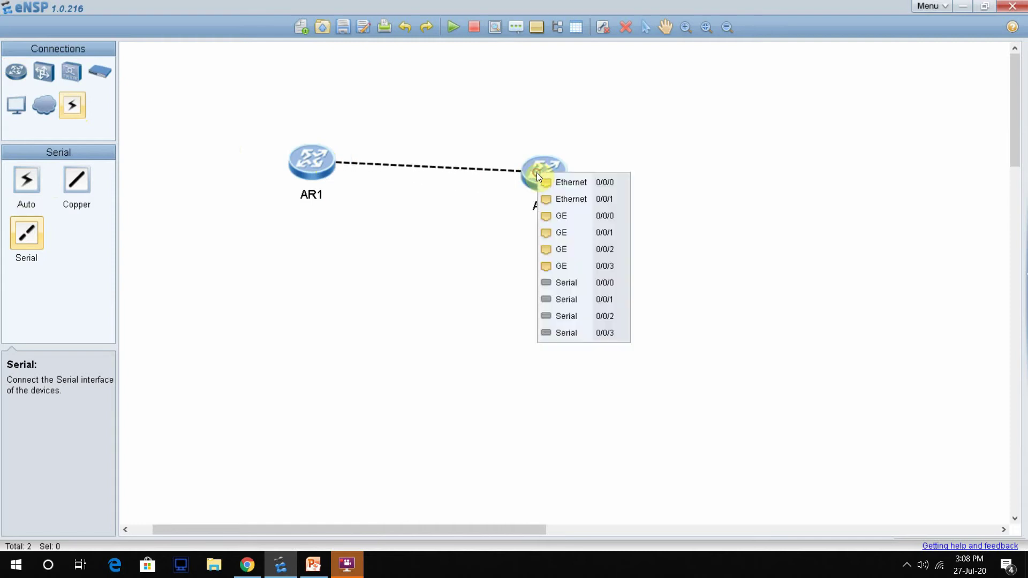
{"action": "left_click", "coordinate": [576, 282]}
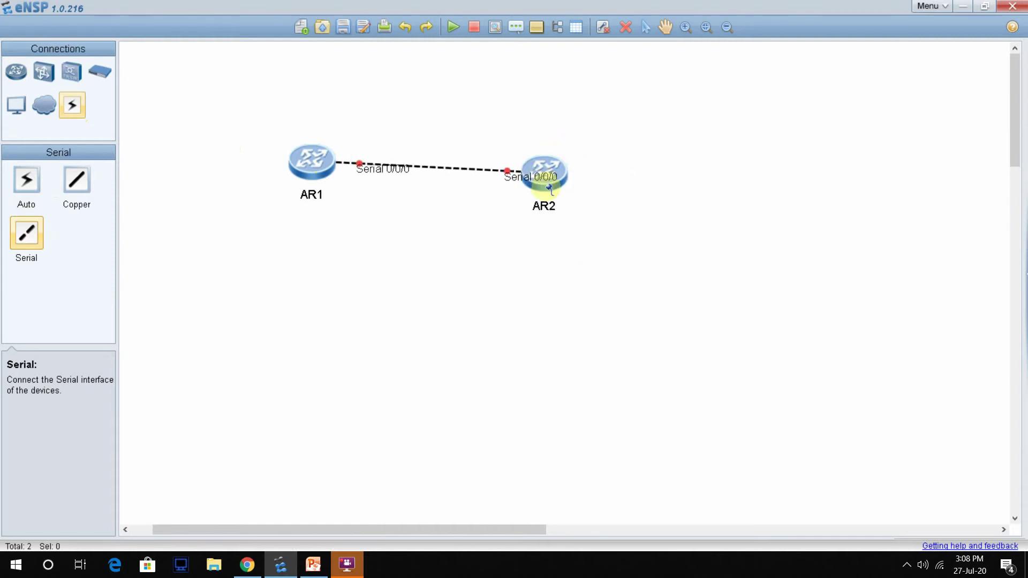
Shift the Serial 0/0/0 label at AR2 away from the router icon and move AR1 level with AR2
{"action": "left_click", "coordinate": [667, 28]}
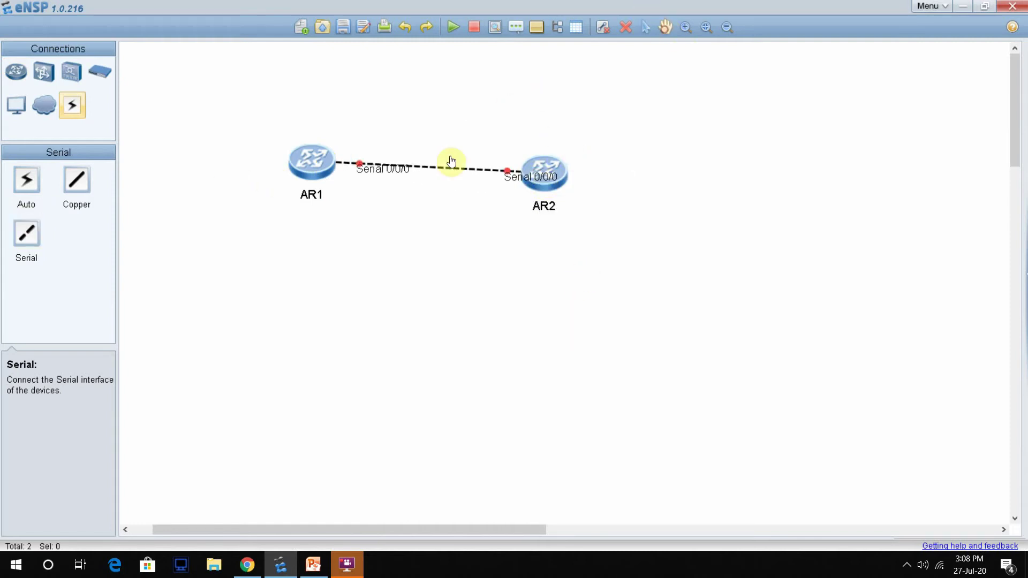
{"action": "left_click_drag", "start_coordinate": [323, 168], "coordinate": [304, 197]}
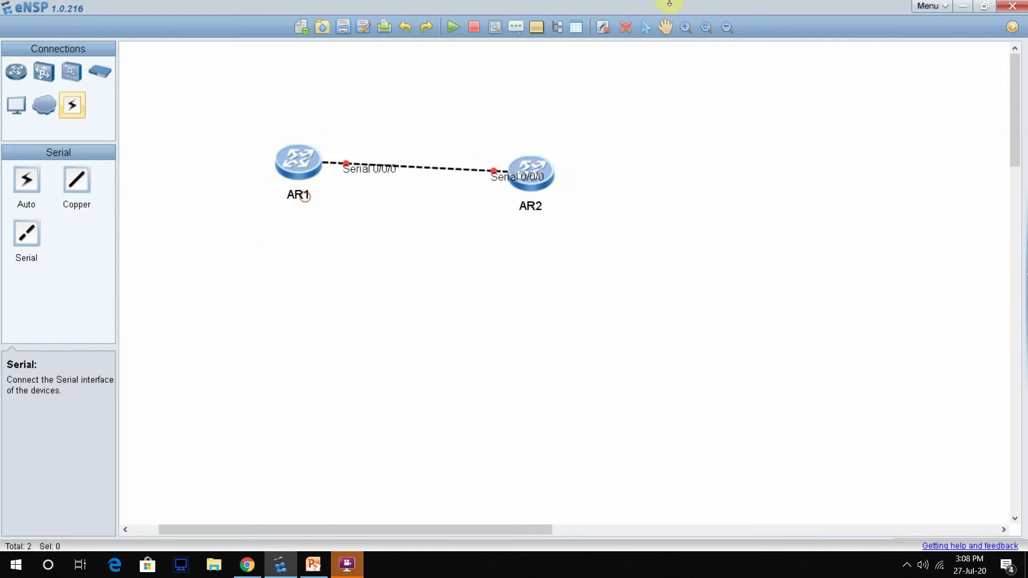
{"action": "left_click", "coordinate": [646, 27]}
{"action": "left_click", "coordinate": [222, 112]}
{"action": "left_click_drag", "start_coordinate": [526, 147], "coordinate": [637, 261]}
{"action": "left_click_drag", "start_coordinate": [542, 181], "coordinate": [512, 180]}
{"action": "left_click", "coordinate": [525, 81]}
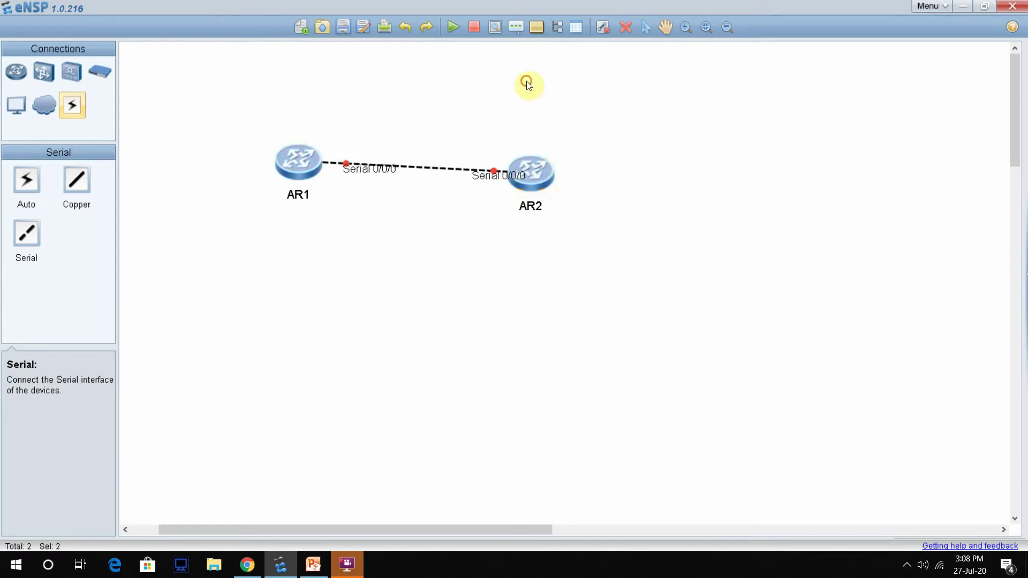
{"action": "left_click", "coordinate": [302, 165]}
{"action": "left_click_drag", "start_coordinate": [302, 165], "coordinate": [284, 171]}
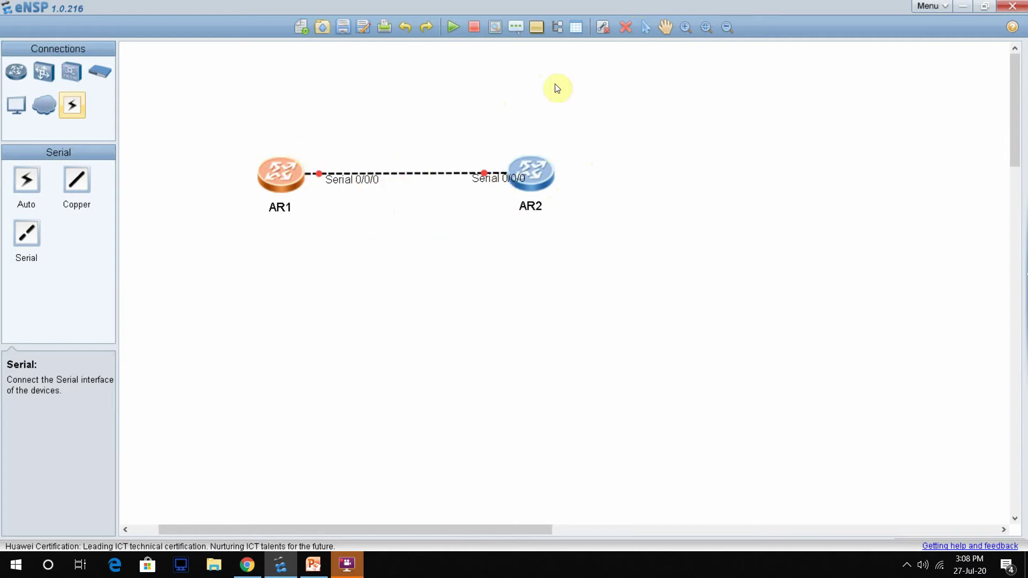
{"action": "left_click_drag", "start_coordinate": [219, 142], "coordinate": [688, 341]}
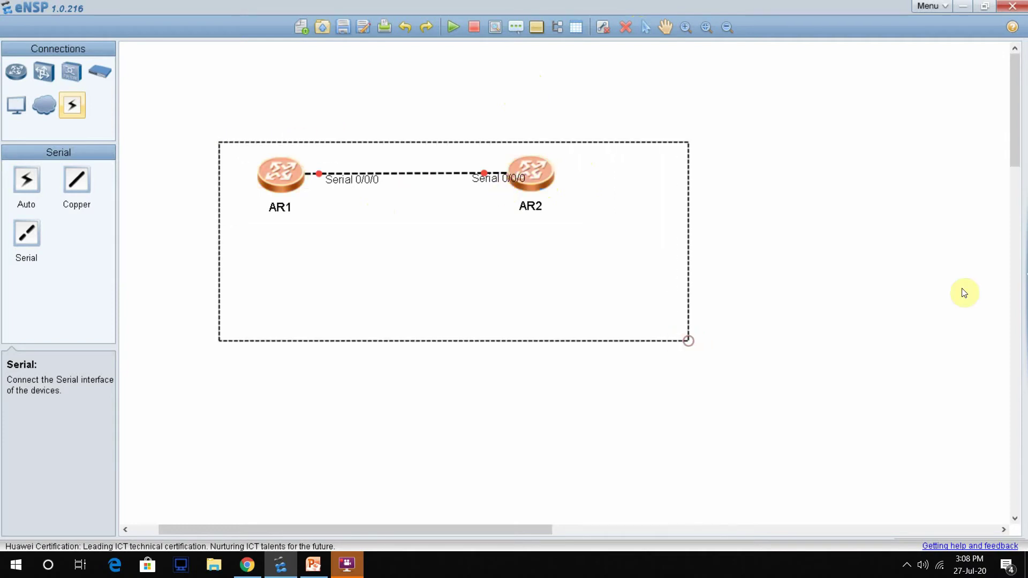
{"action": "left_click", "coordinate": [513, 78]}
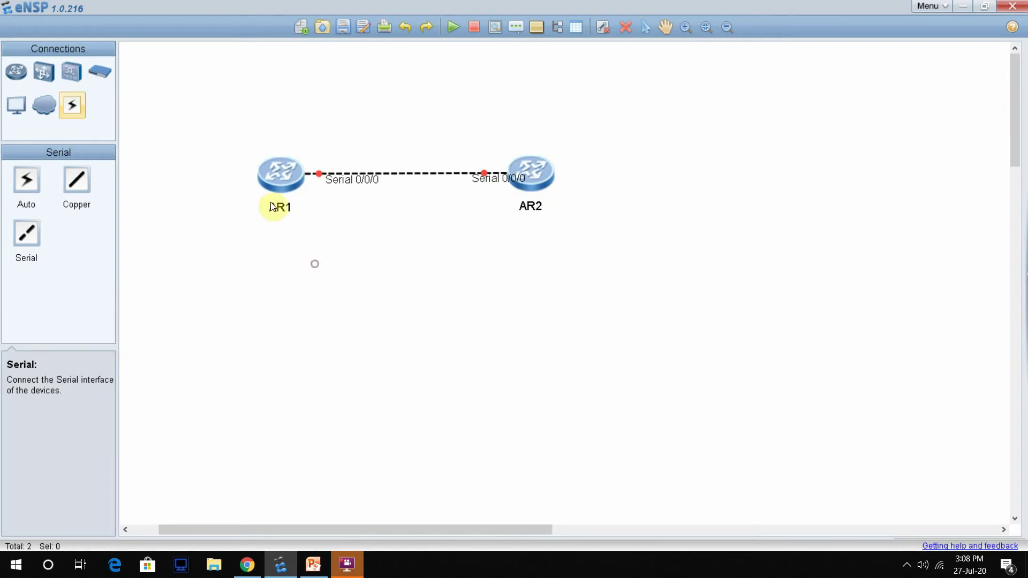
{"action": "right_click", "coordinate": [289, 179]}
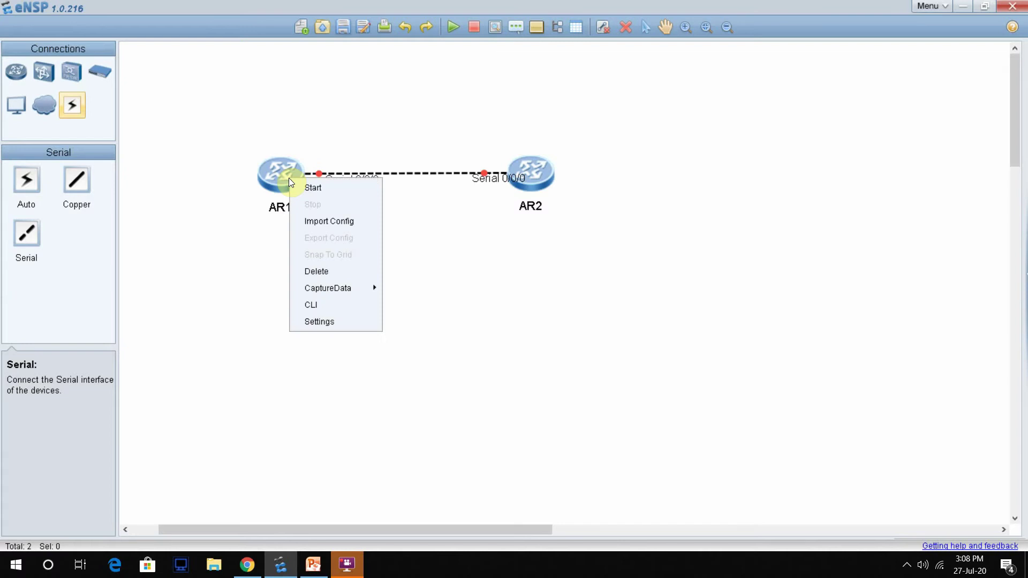
{"action": "left_click", "coordinate": [526, 262]}
{"action": "right_click", "coordinate": [533, 178]}
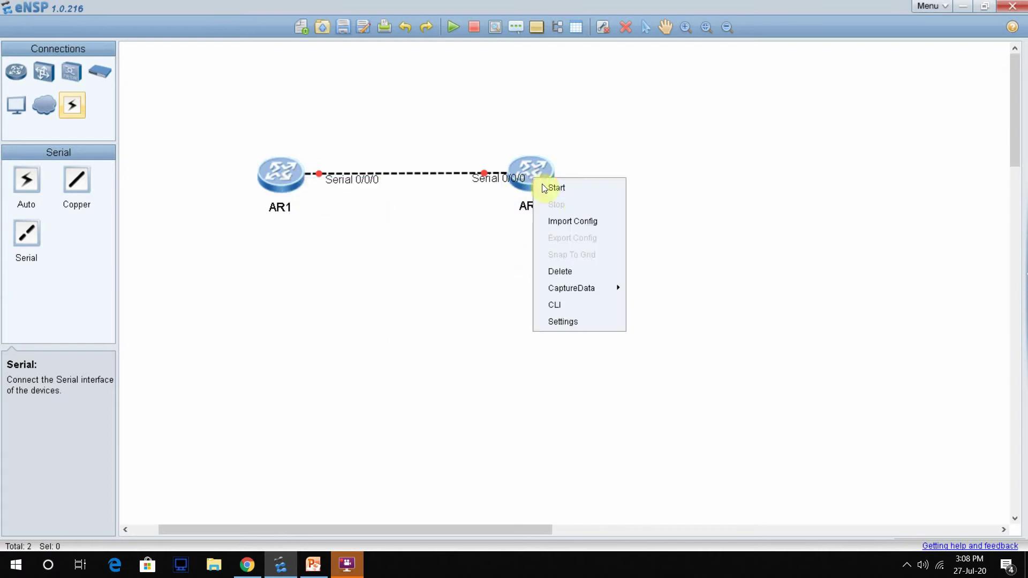
{"action": "left_click", "coordinate": [502, 89]}
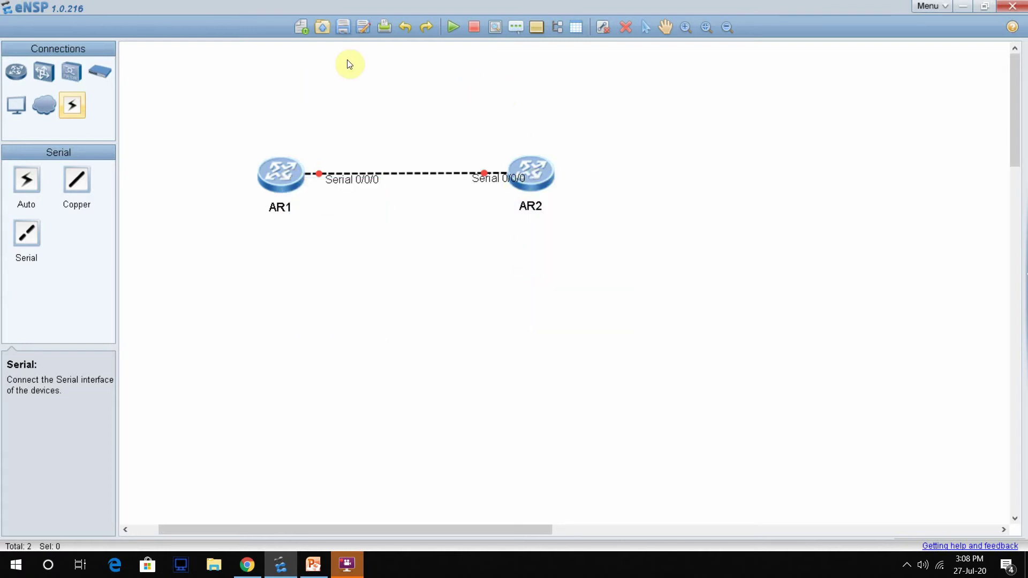
Start routers AR1 and AR2 together
{"action": "left_click_drag", "start_coordinate": [222, 106], "coordinate": [653, 320]}
{"action": "left_click", "coordinate": [449, 33]}
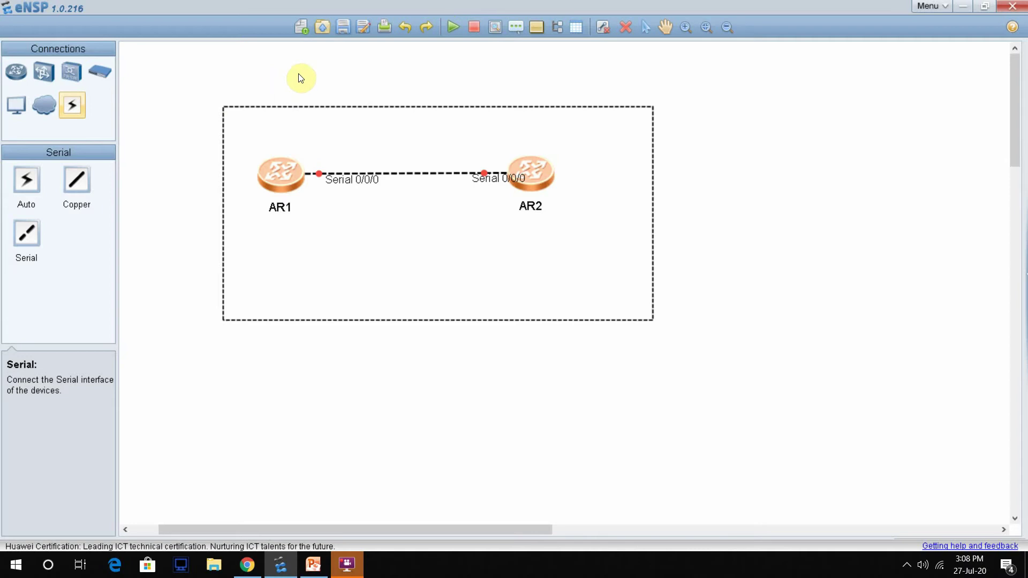
{"action": "left_click", "coordinate": [294, 87]}
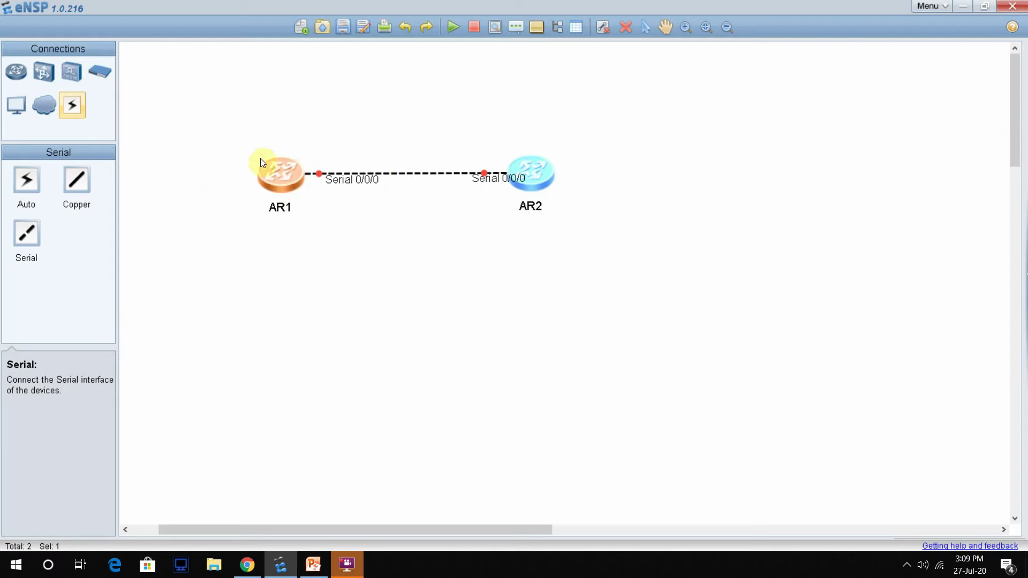
Open AR1's command-line console and run display current-configuration
{"action": "double_click", "coordinate": [287, 173]}
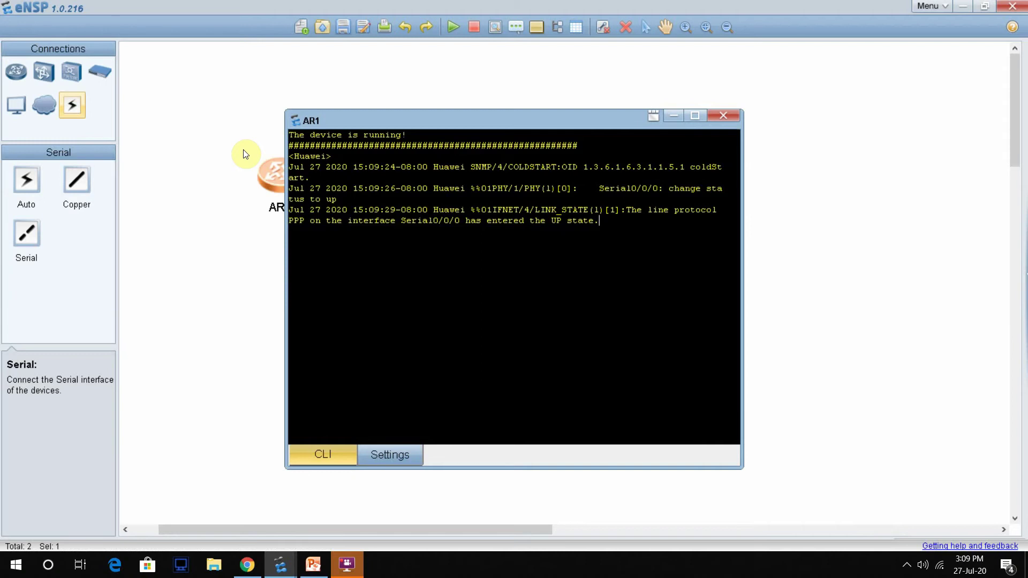
{"action": "key", "text": "Return"}
{"action": "type", "text": "Dips"}
{"action": "key", "text": "Tab"}
{"action": "key", "text": "BackSpace"}
{"action": "key", "text": "BackSpace"}
{"action": "key", "text": "Tab"}
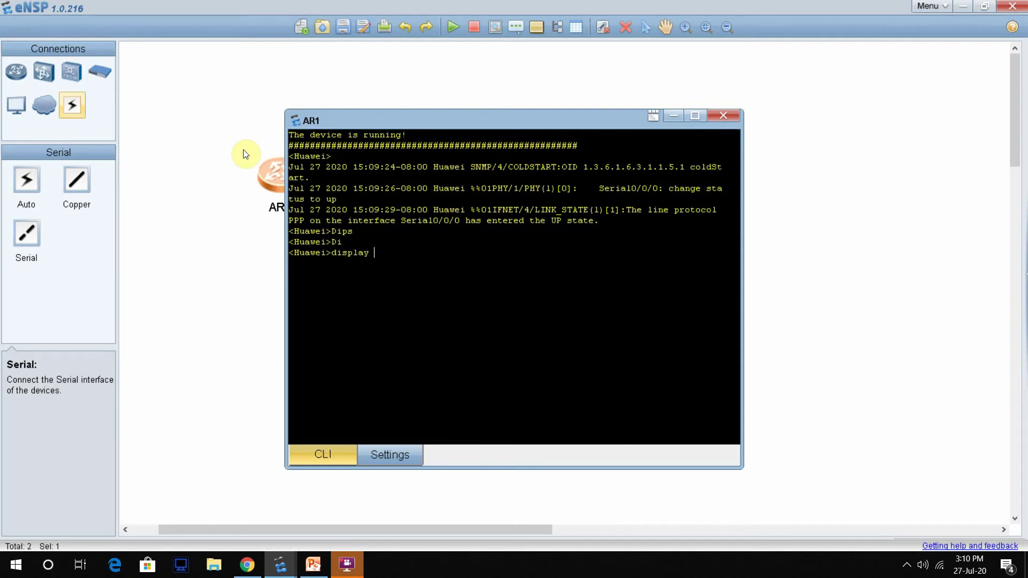
{"action": "type", "text": "cu"}
{"action": "key", "text": "Tab"}
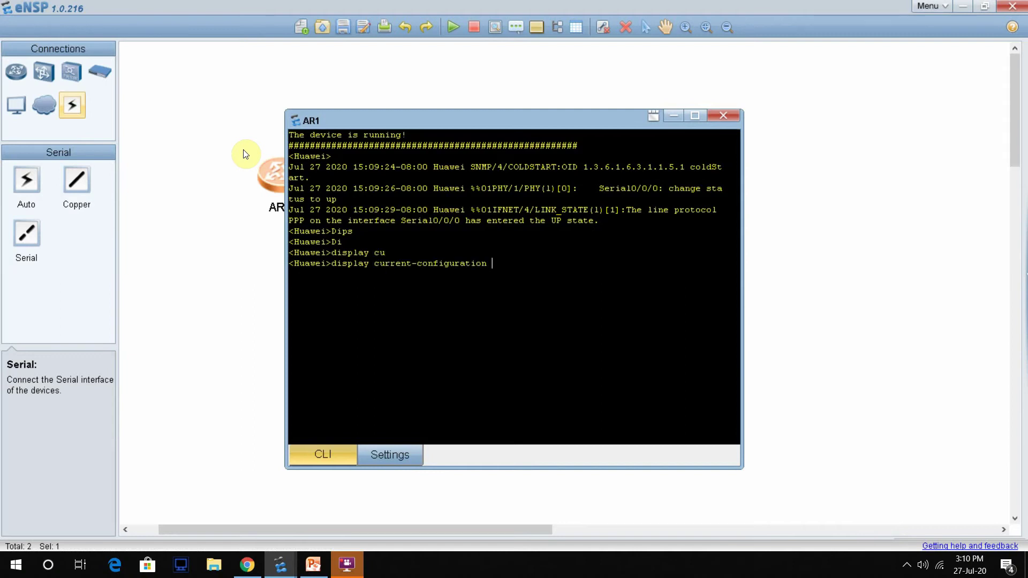
{"action": "key", "text": "Return"}
Page through AR1's current configuration output to its end
{"action": "key", "text": "Return"}
{"action": "key", "text": "Return"}
{"action": "key", "text": "Return"}
{"action": "key", "text": "Return"}
{"action": "key", "text": "Return"}
{"action": "key", "text": "Return"}
{"action": "key", "text": "Return"}
{"action": "key", "text": "Return"}
{"action": "key", "text": "Return"}
{"action": "key", "text": "Return"}
{"action": "key", "text": "Return"}
{"action": "key", "text": "Return"}
{"action": "key", "text": "Return"}
{"action": "key", "text": "Return"}
{"action": "key", "text": "Return"}
{"action": "key", "text": "Return"}
{"action": "key", "text": "Return"}
{"action": "key", "text": "Return"}
{"action": "key", "text": "Return"}
{"action": "key", "text": "Return"}
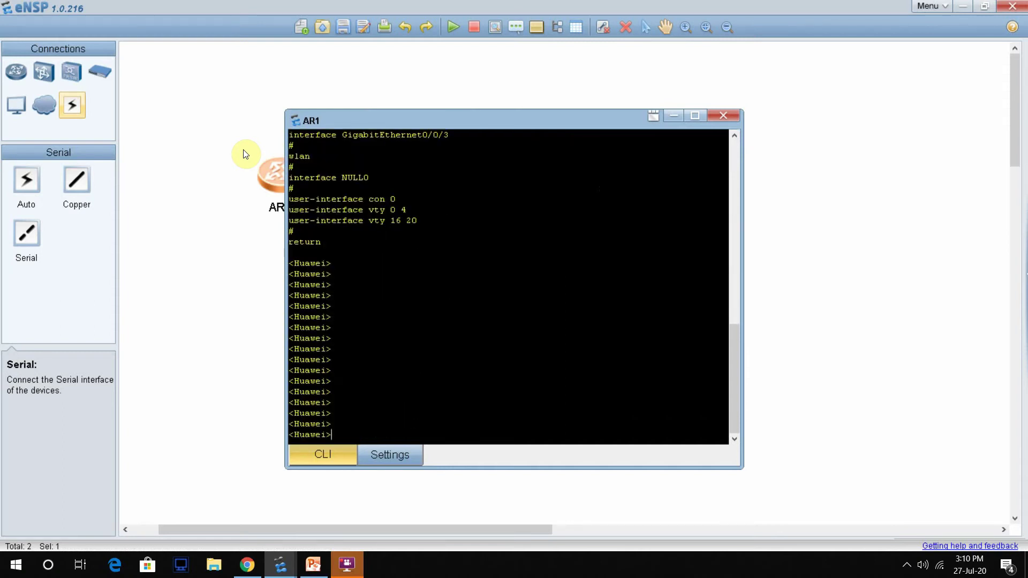
Run display ip interface brief on AR1 and examine the IP address and status entries of Serial0/0/0
{"action": "type", "text": "Disp"}
{"action": "key", "text": "Tab"}
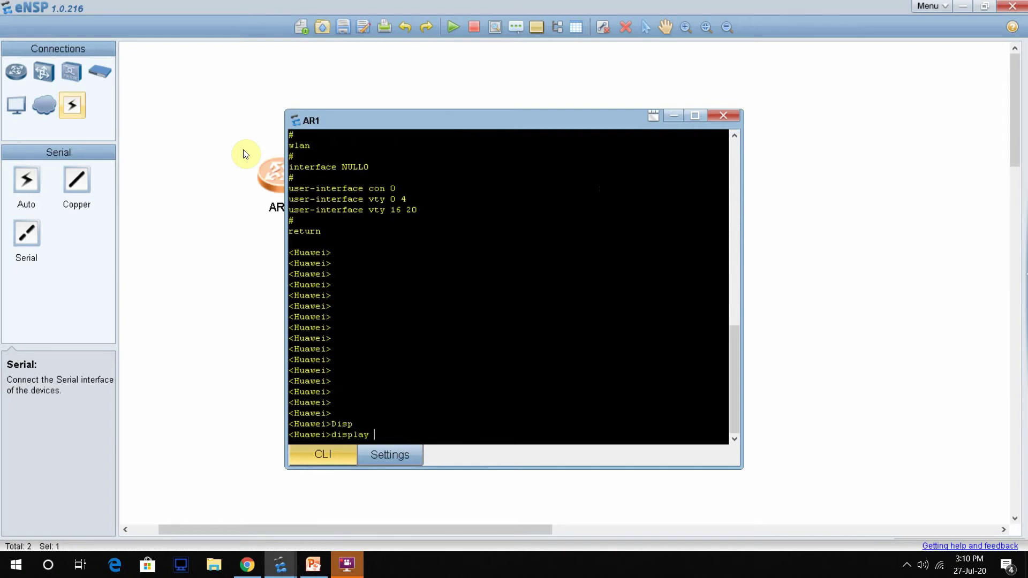
{"action": "type", "text": "ip inter"}
{"action": "key", "text": "Tab"}
{"action": "type", "text": "br"}
{"action": "key", "text": "Tab"}
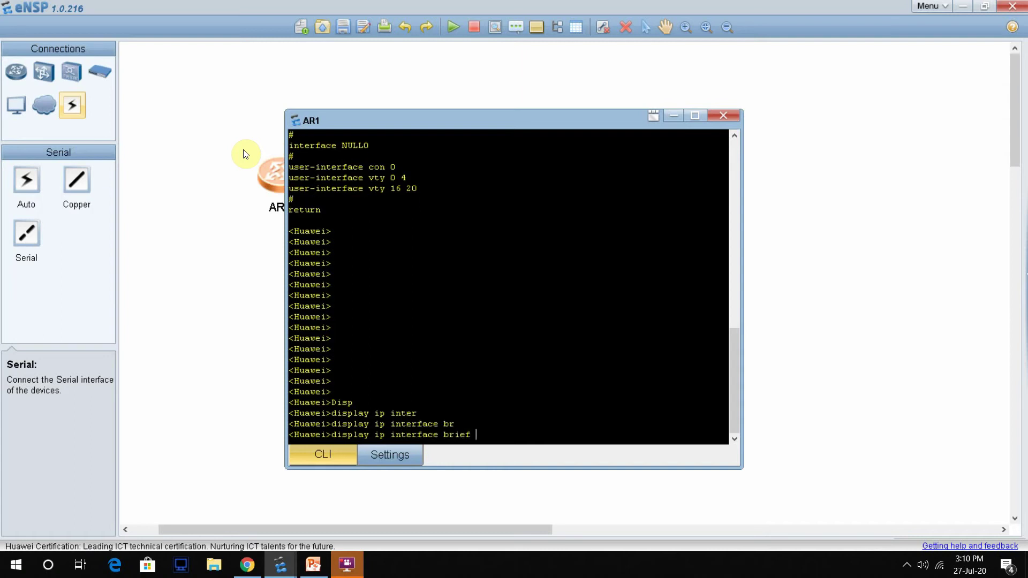
{"action": "key", "text": "Return"}
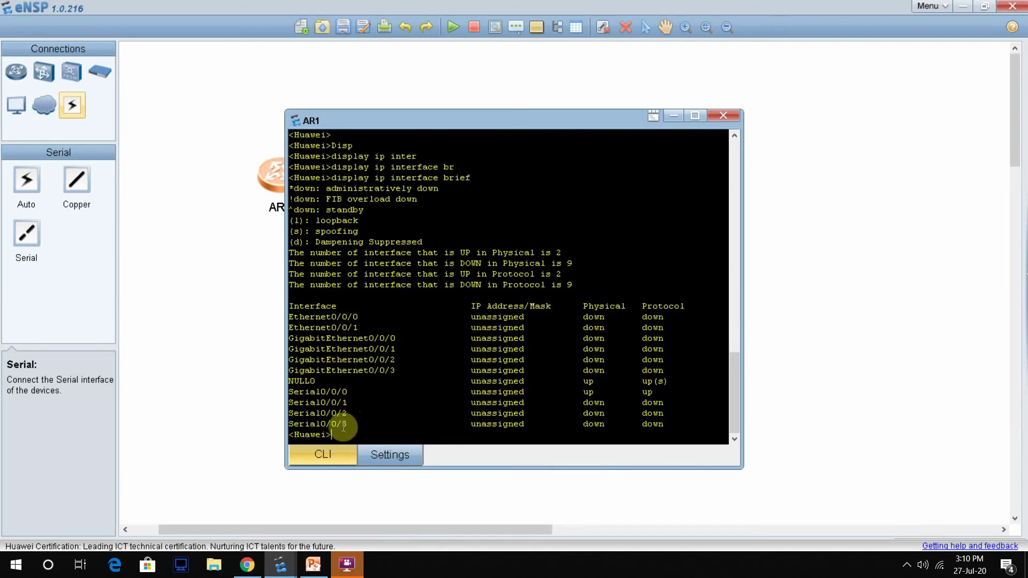
{"action": "left_click", "coordinate": [660, 392]}
{"action": "left_click_drag", "start_coordinate": [611, 399], "coordinate": [292, 393]}
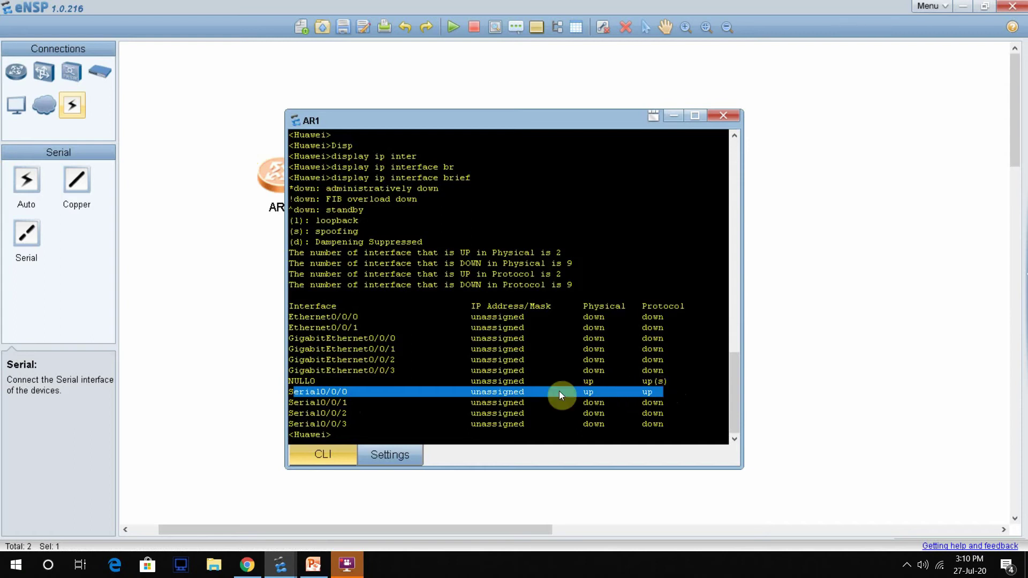
{"action": "left_click", "coordinate": [493, 389]}
{"action": "left_click_drag", "start_coordinate": [519, 392], "coordinate": [471, 392]}
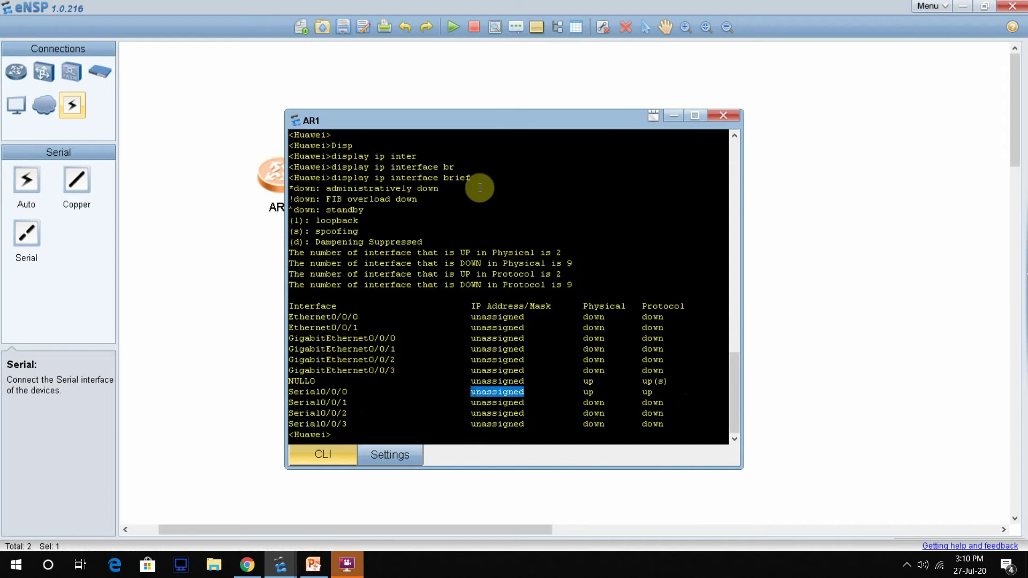
Move AR1's console window clear of the AR1 icon and enter the router's system view with system-view
{"action": "left_click_drag", "start_coordinate": [461, 121], "coordinate": [566, 112]}
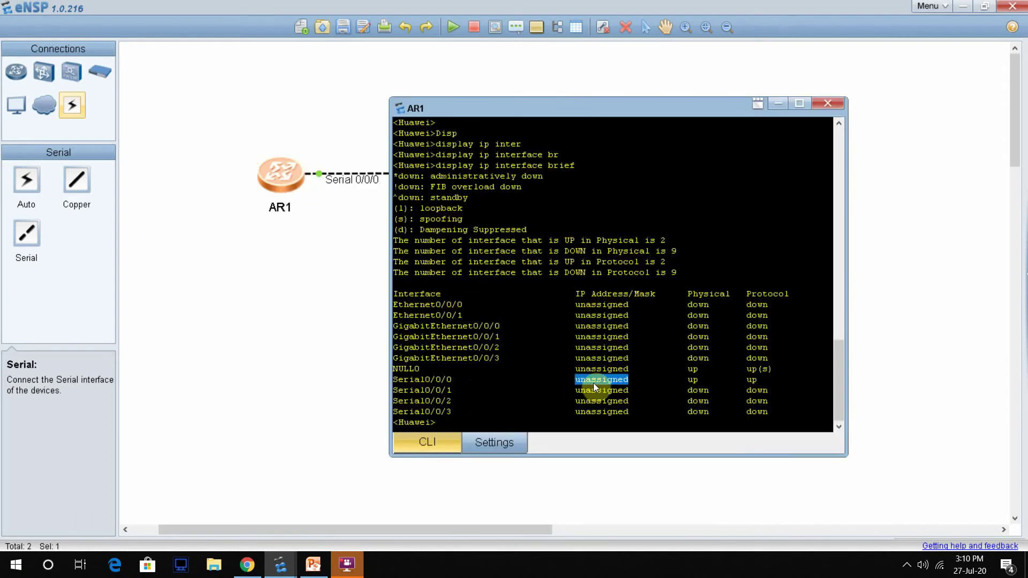
{"action": "left_click", "coordinate": [456, 427]}
{"action": "left_click_drag", "start_coordinate": [542, 114], "coordinate": [614, 79]}
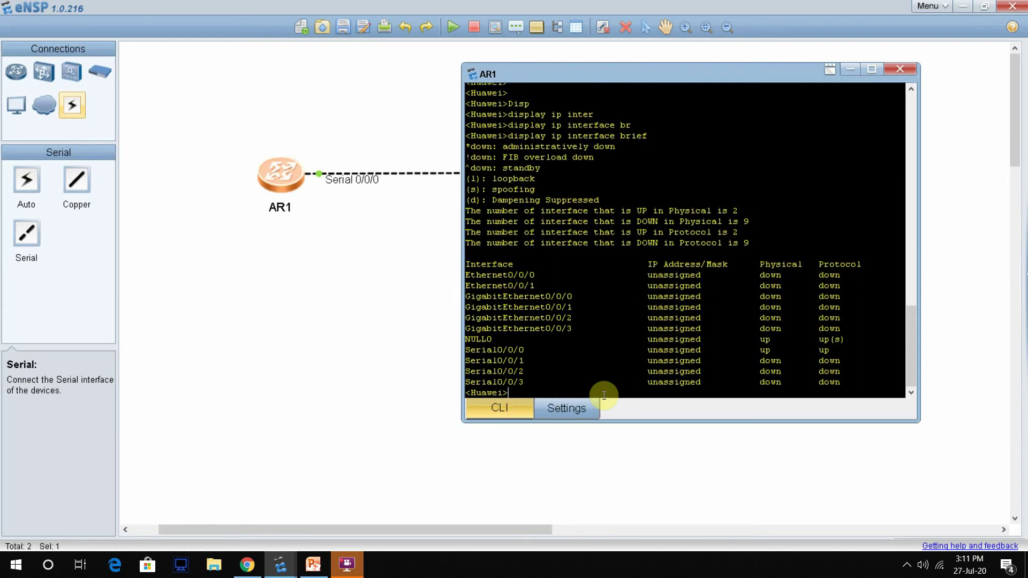
{"action": "type", "text": "sys"}
{"action": "key", "text": "Tab"}
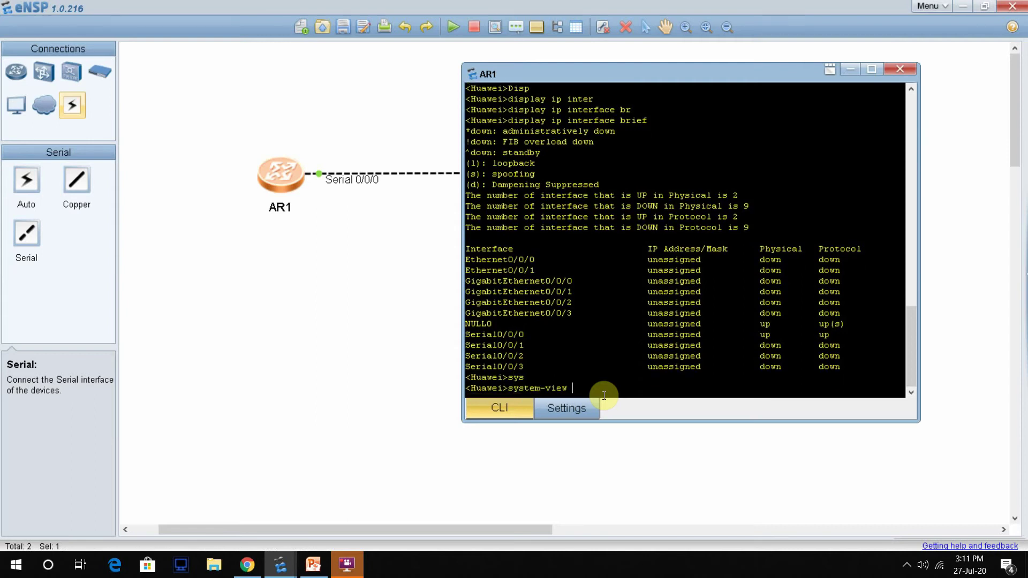
{"action": "key", "text": "Return"}
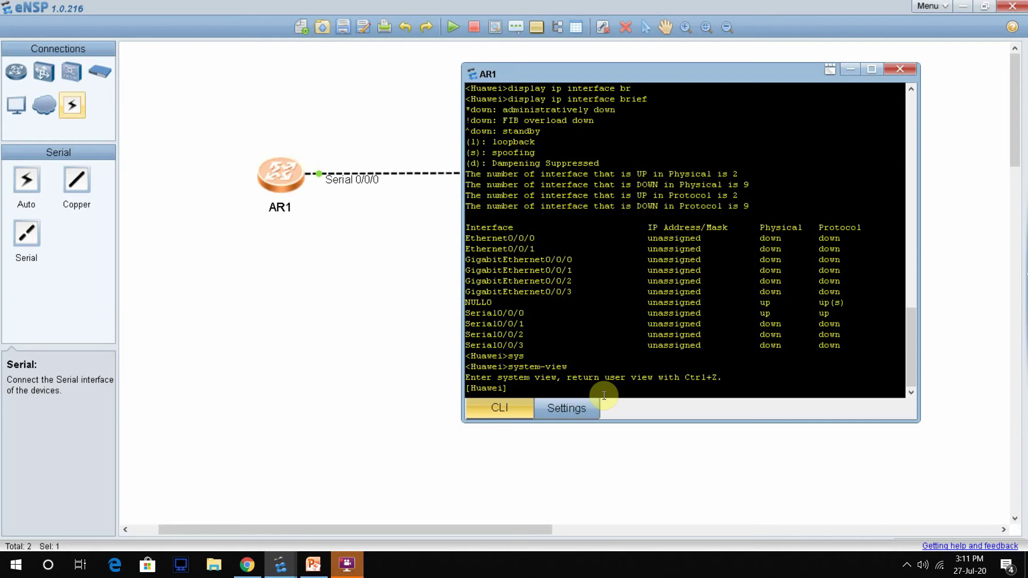
Set AR1's sysname to HaiterTech and highlight the new name in the prompt
{"action": "type", "text": "sys"}
{"action": "key", "text": "Tab"}
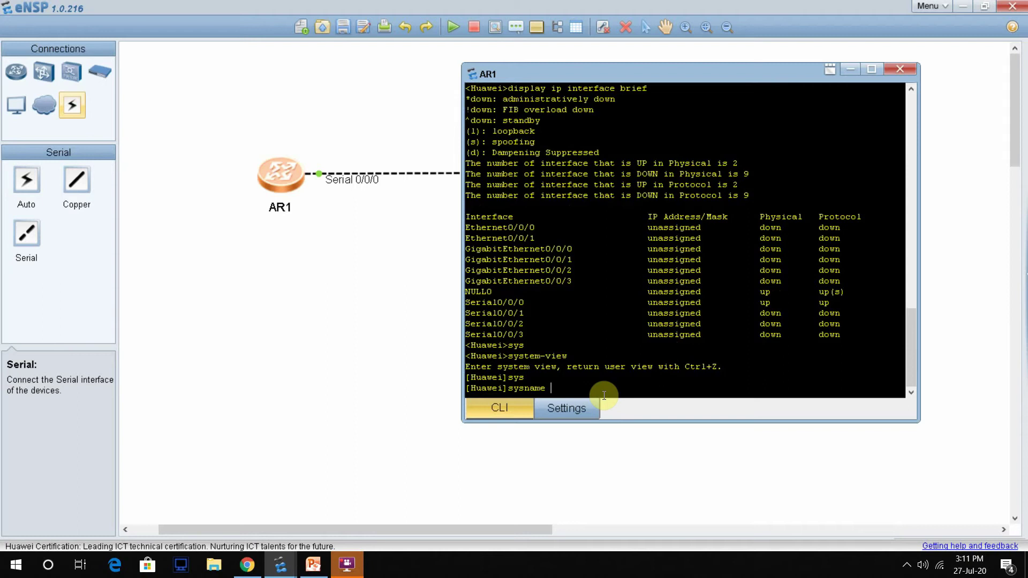
{"action": "type", "text": "Hai"}
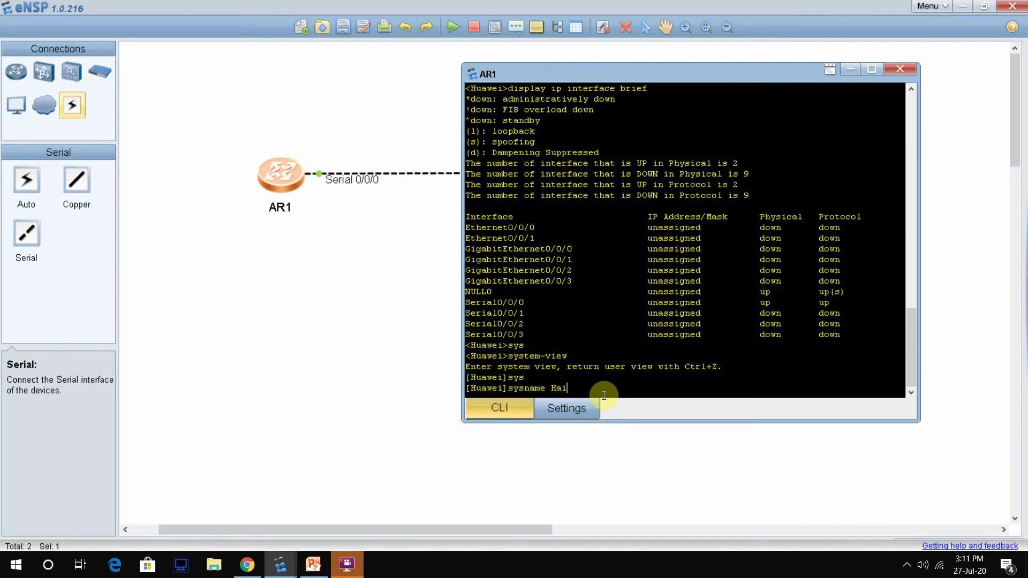
{"action": "type", "text": "terTech"}
{"action": "key", "text": "Return"}
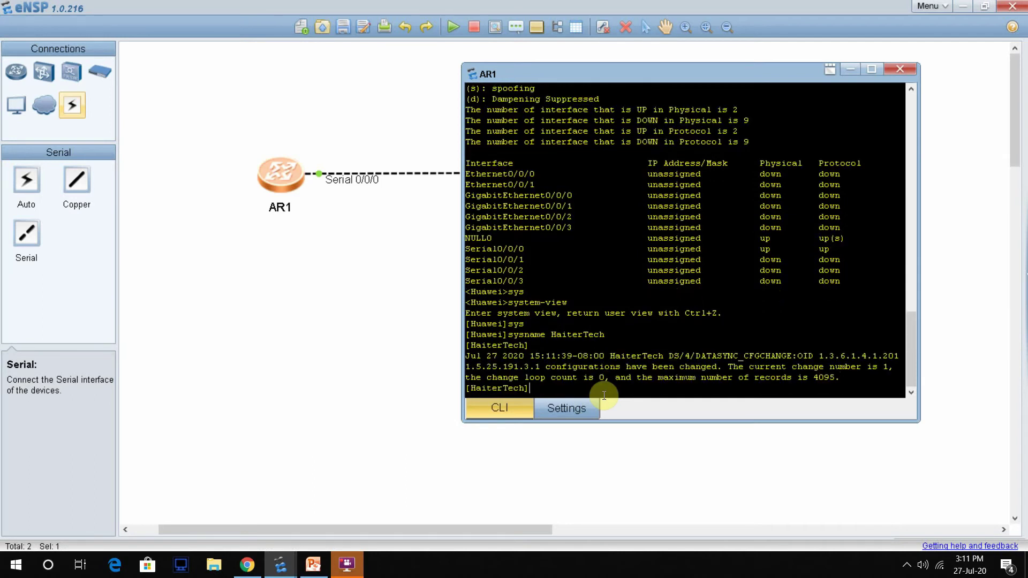
{"action": "left_click_drag", "start_coordinate": [529, 388], "coordinate": [473, 390]}
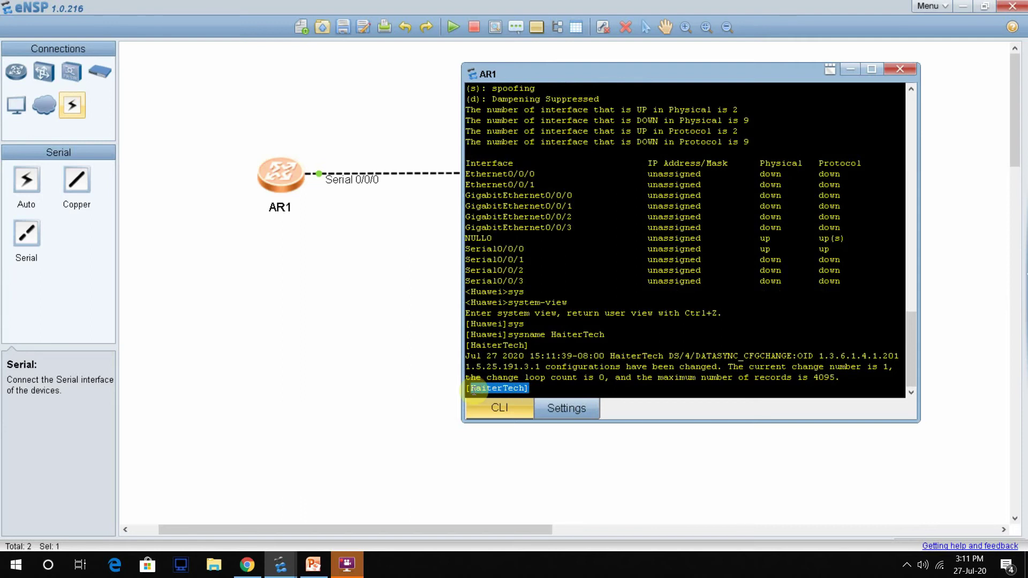
{"action": "left_click_drag", "start_coordinate": [473, 389], "coordinate": [467, 389]}
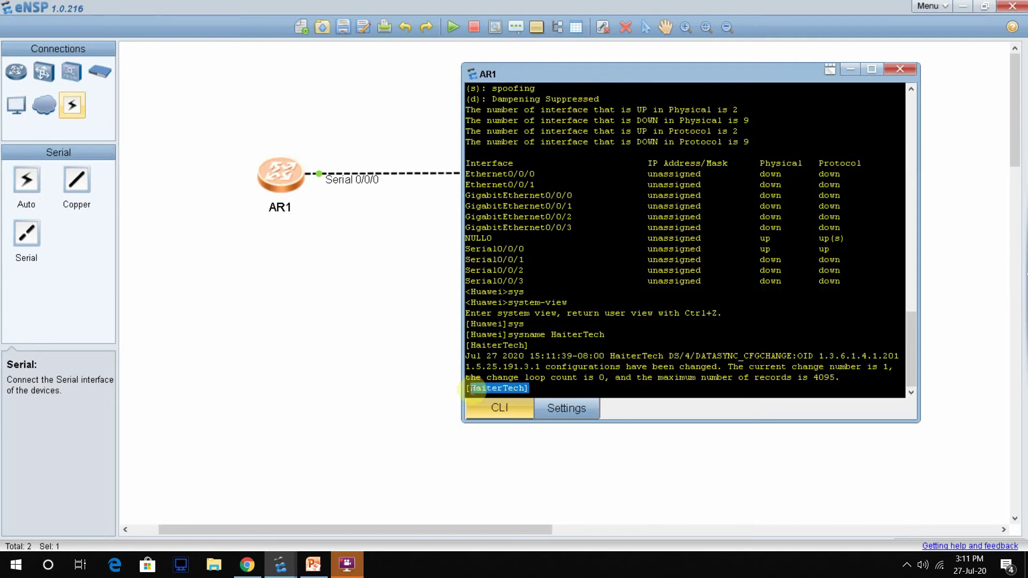
Enter the interface view of Serial 0/0/0 on AR1 with interface Serial 0/0/0
{"action": "left_click", "coordinate": [532, 388]}
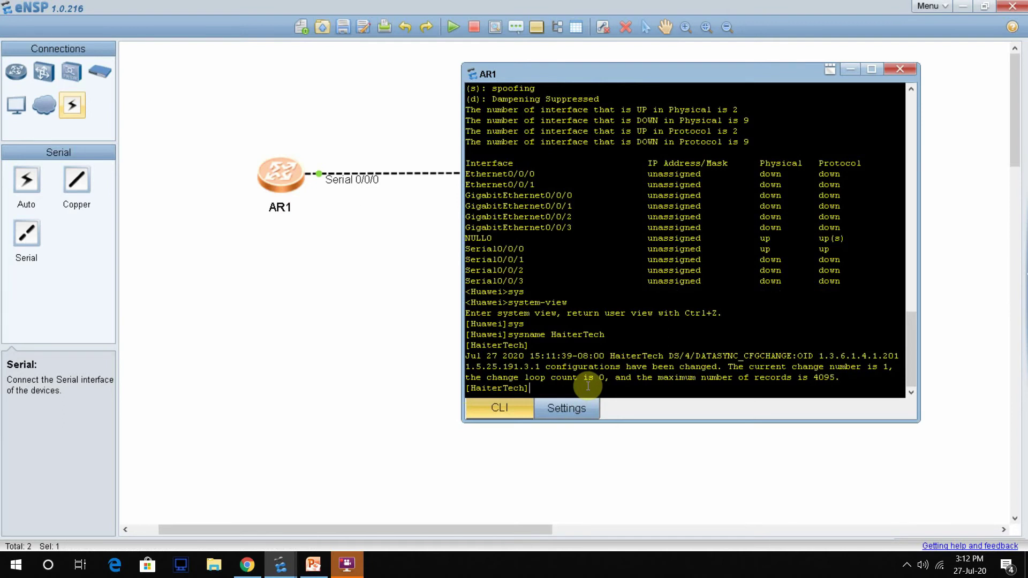
{"action": "type", "text": "Inter"}
{"action": "key", "text": "Tab"}
{"action": "type", "text": "Se"}
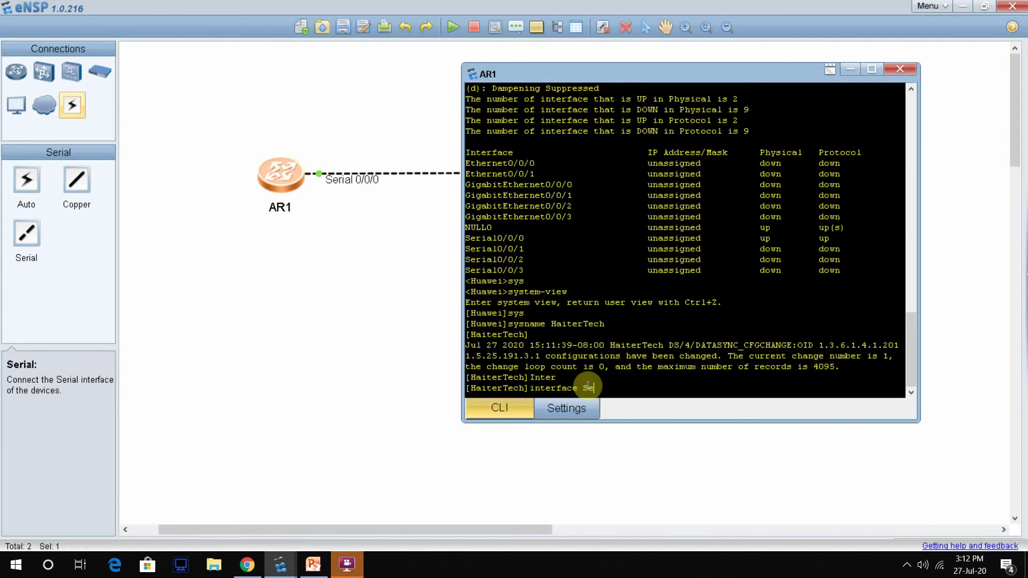
{"action": "key", "text": "Tab"}
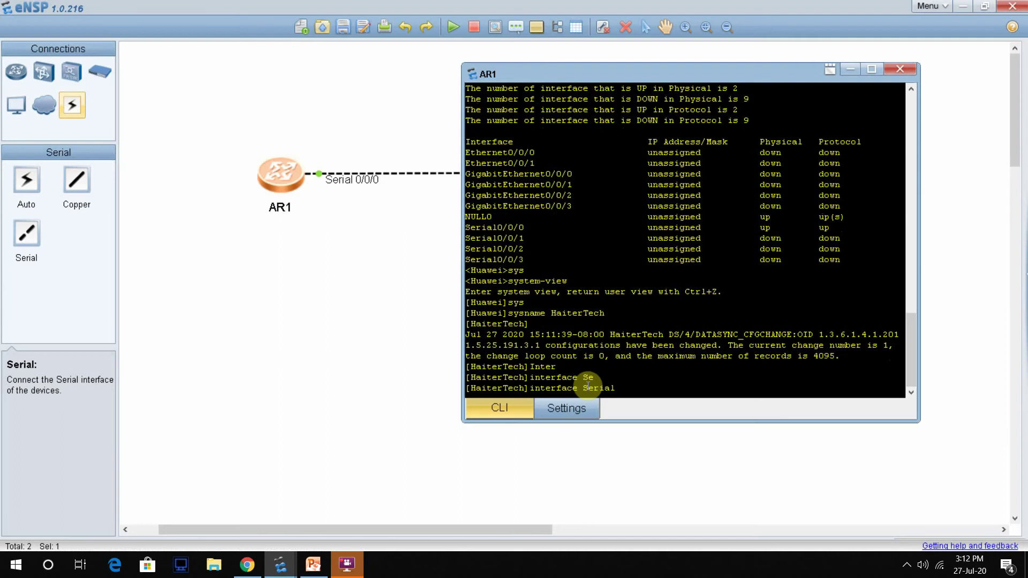
{"action": "type", "text": "0/0/0"}
{"action": "key", "text": "Return"}
Assign IP address 192.168.1.1 with mask 255.255.255.0 to AR1's Serial 0/0/0 interface
{"action": "type", "text": "ip add"}
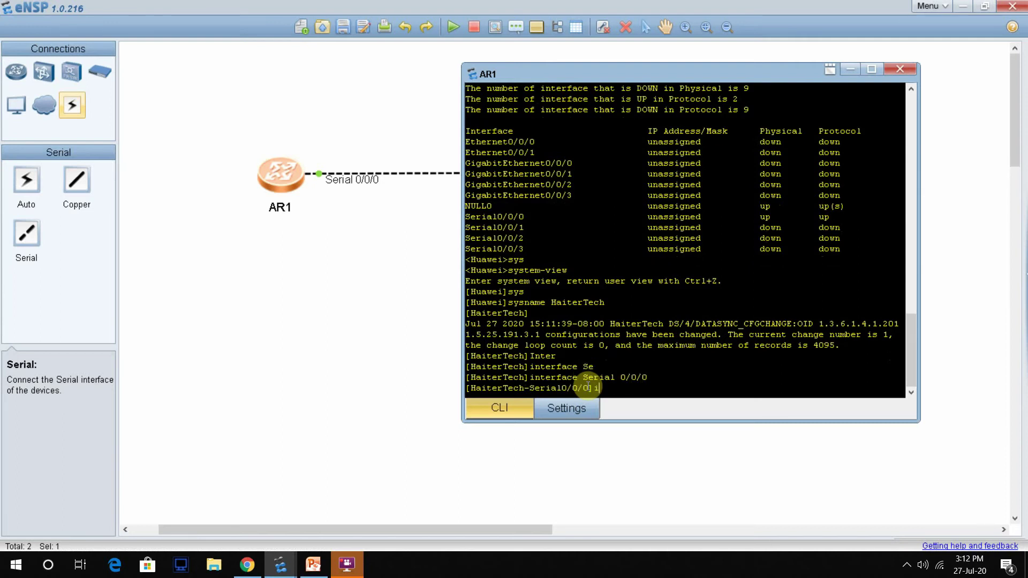
{"action": "key", "text": "Tab"}
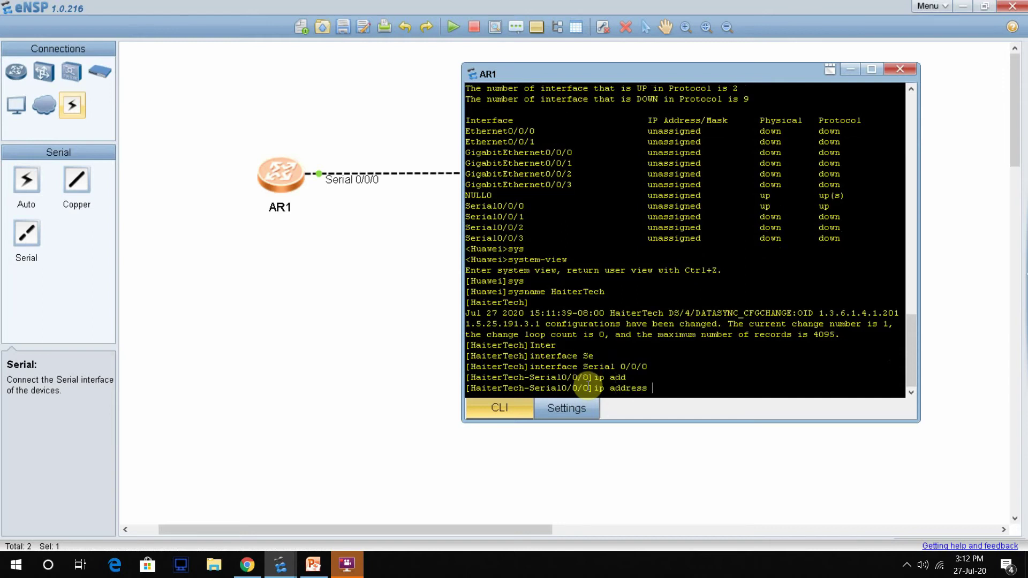
{"action": "type", "text": "192.168.1.1 255"}
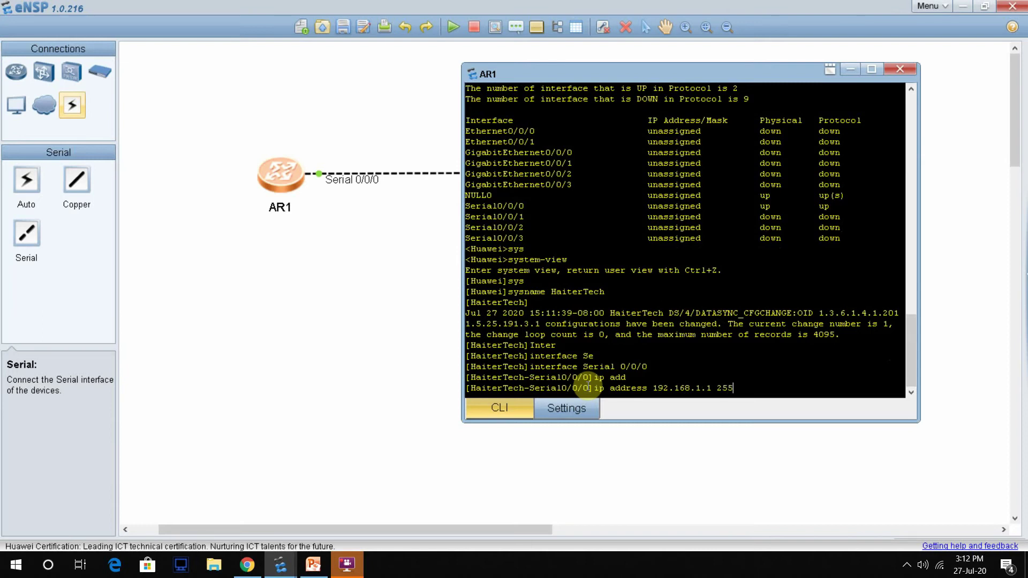
{"action": "type", "text": ".255.255.0"}
{"action": "key", "text": "Return"}
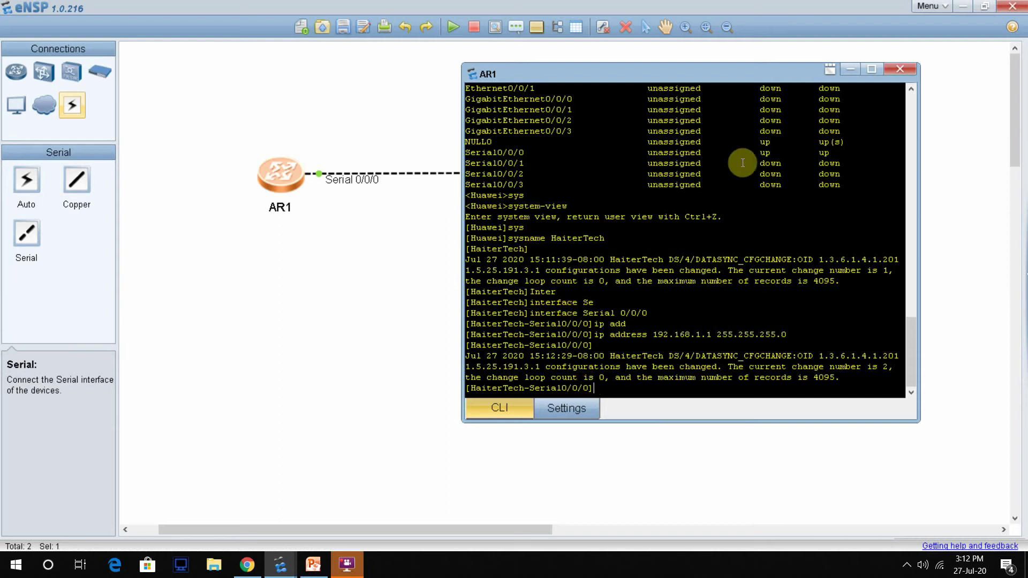
Highlight the Serial0/0/0 row in the earlier interface listing and run undo shutdown on AR1's Serial 0/0/0
{"action": "left_click_drag", "start_coordinate": [844, 153], "coordinate": [492, 152]}
{"action": "left_click", "coordinate": [604, 383]}
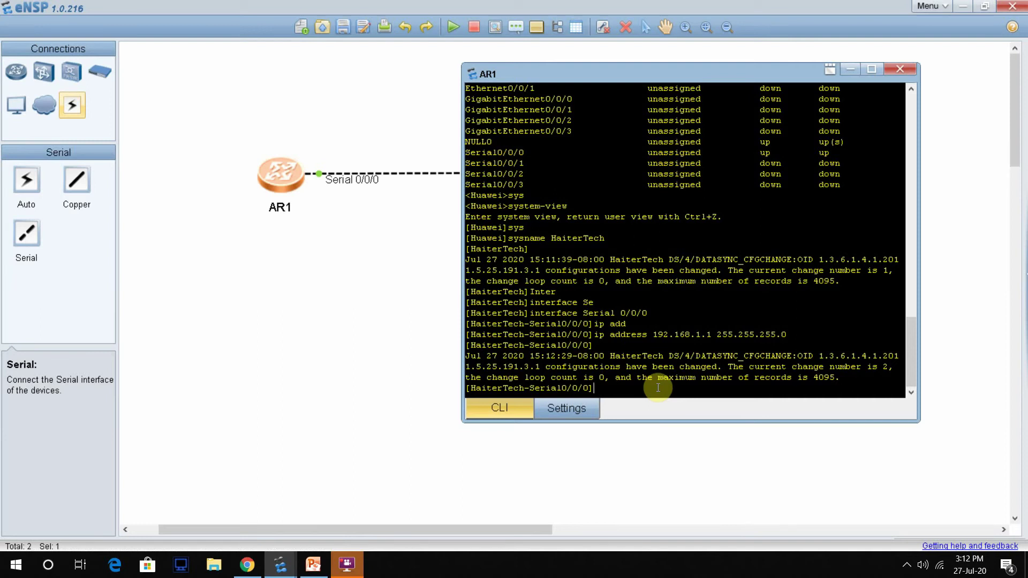
{"action": "type", "text": "undo"}
{"action": "key", "text": "Tab"}
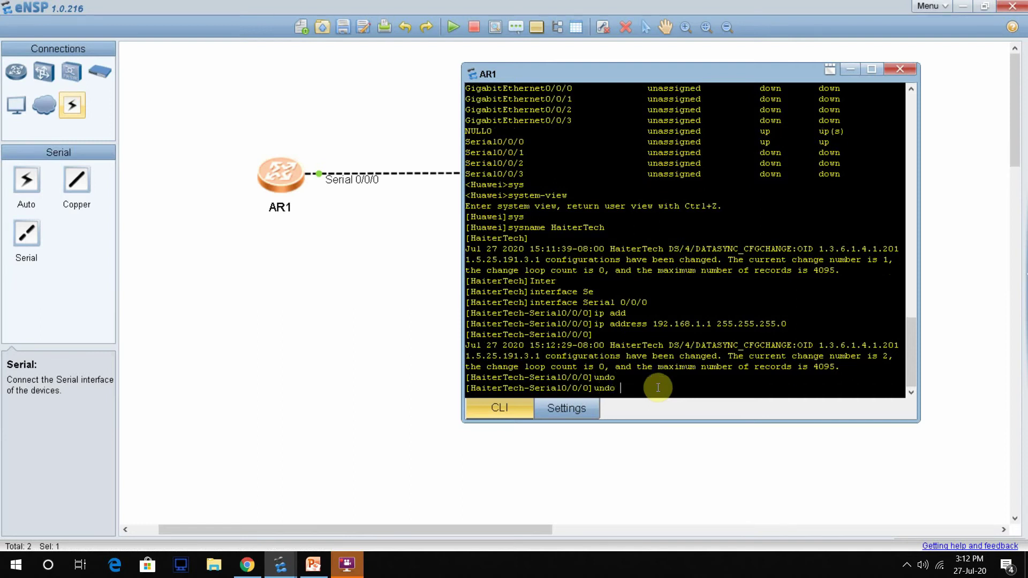
{"action": "type", "text": "sh"}
{"action": "key", "text": "Tab"}
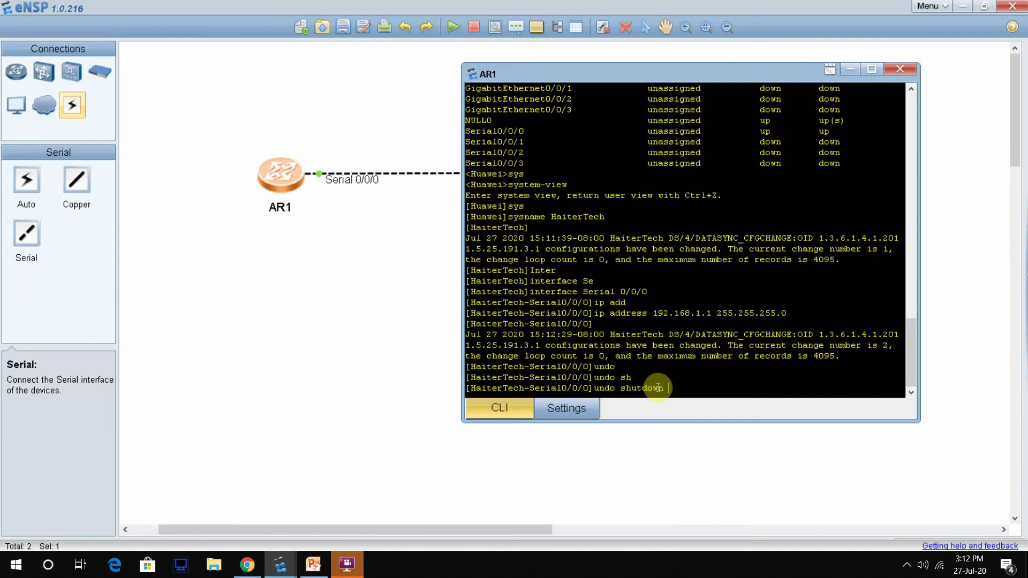
{"action": "key", "text": "Return"}
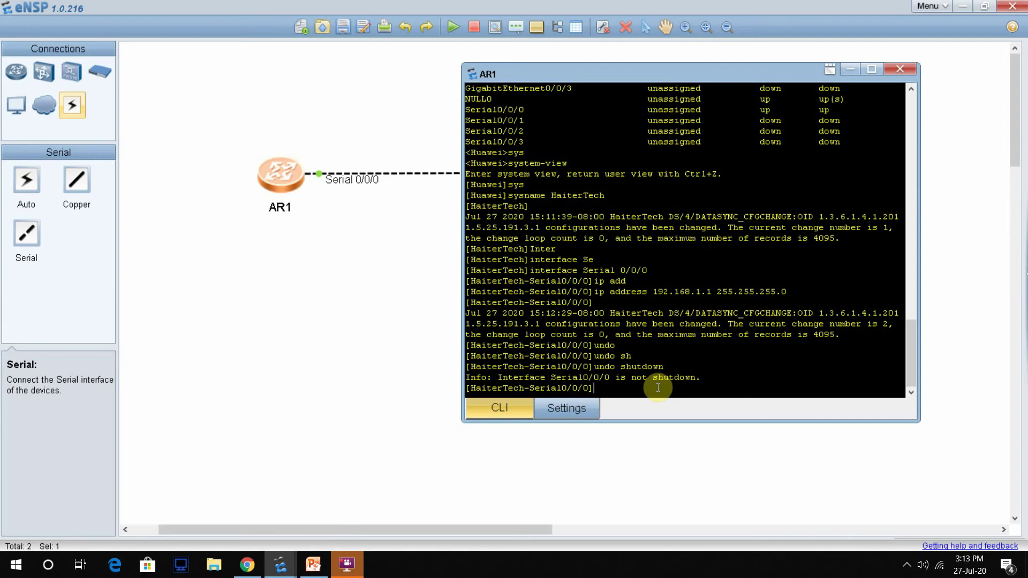
Run display this in AR1's Serial 0/0/0 interface view to show its configuration
{"action": "type", "text": "DIp"}
{"action": "key", "text": "BackSpace"}
{"action": "key", "text": "BackSpace"}
{"action": "type", "text": "isp"}
{"action": "key", "text": "Tab"}
{"action": "type", "text": "this"}
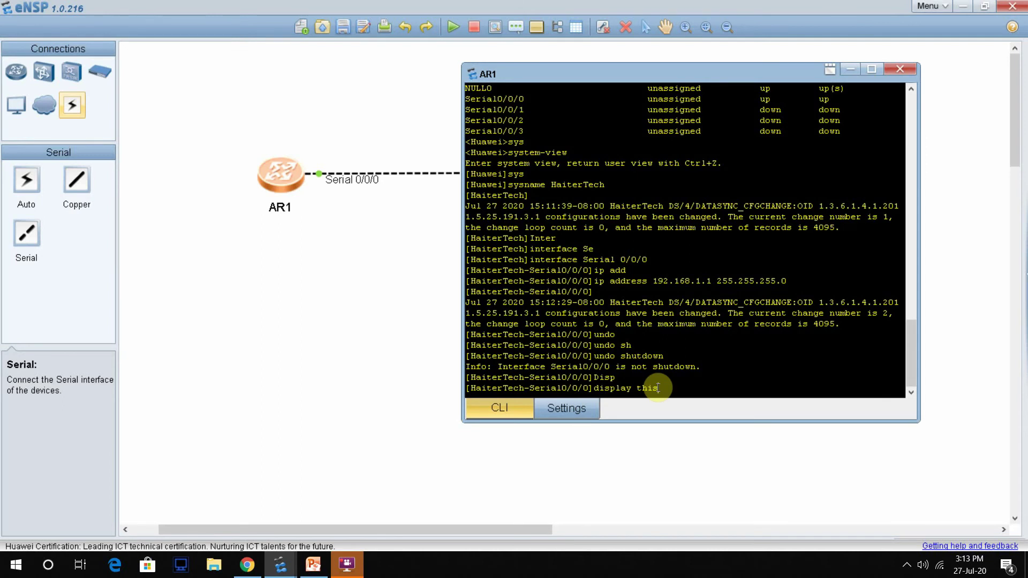
{"action": "key", "text": "Return"}
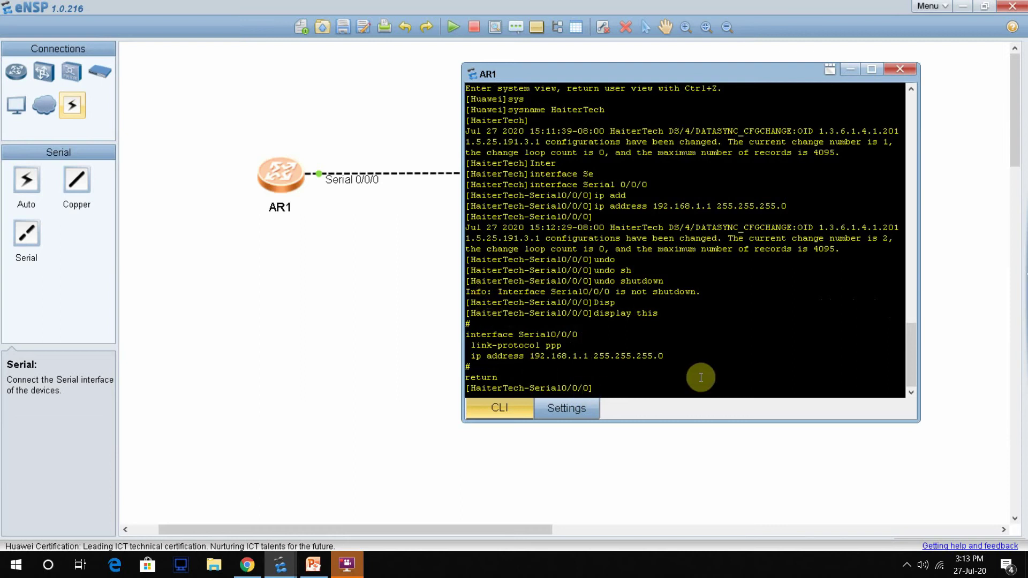
Highlight the ip address line in the interface configuration output, followed by the display this command above it
{"action": "left_click_drag", "start_coordinate": [678, 357], "coordinate": [471, 357]}
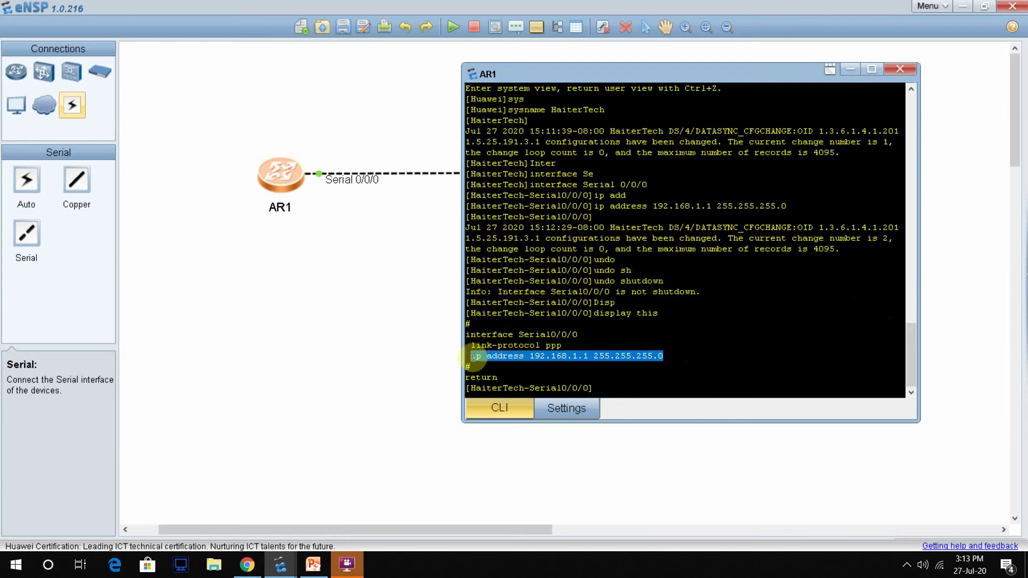
{"action": "left_click", "coordinate": [618, 390]}
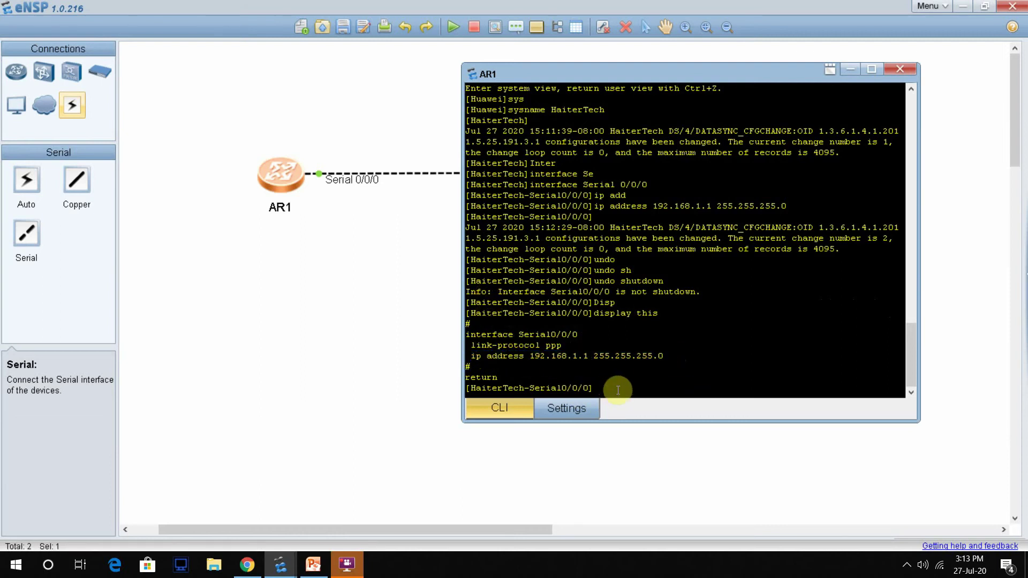
{"action": "left_click_drag", "start_coordinate": [658, 315], "coordinate": [610, 316]}
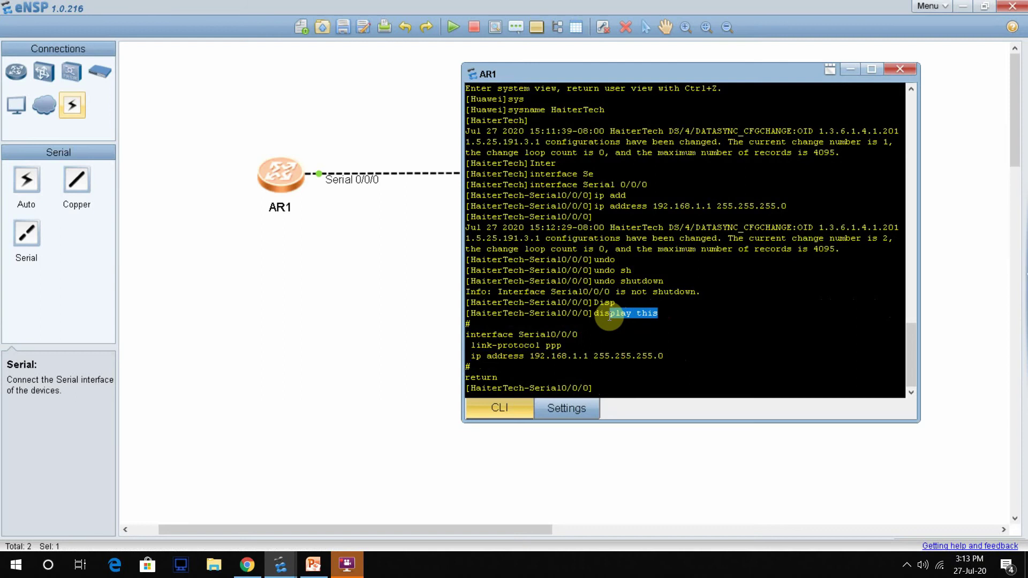
{"action": "left_click_drag", "start_coordinate": [609, 316], "coordinate": [597, 317]}
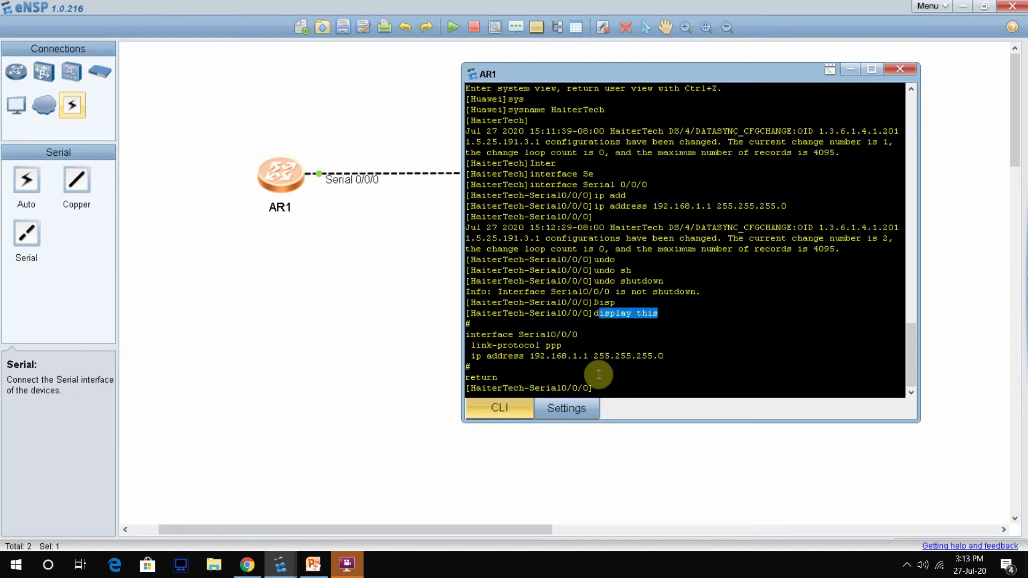
Leave AR1's Serial 0/0/0 interface view and return directly to the user view
{"action": "left_click", "coordinate": [606, 392]}
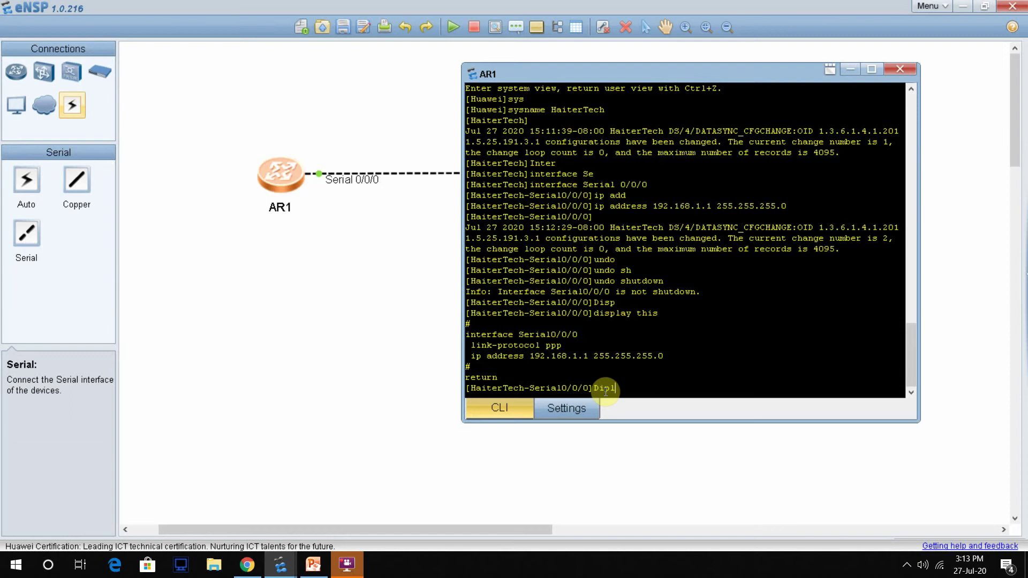
{"action": "key", "text": "ctrl+z"}
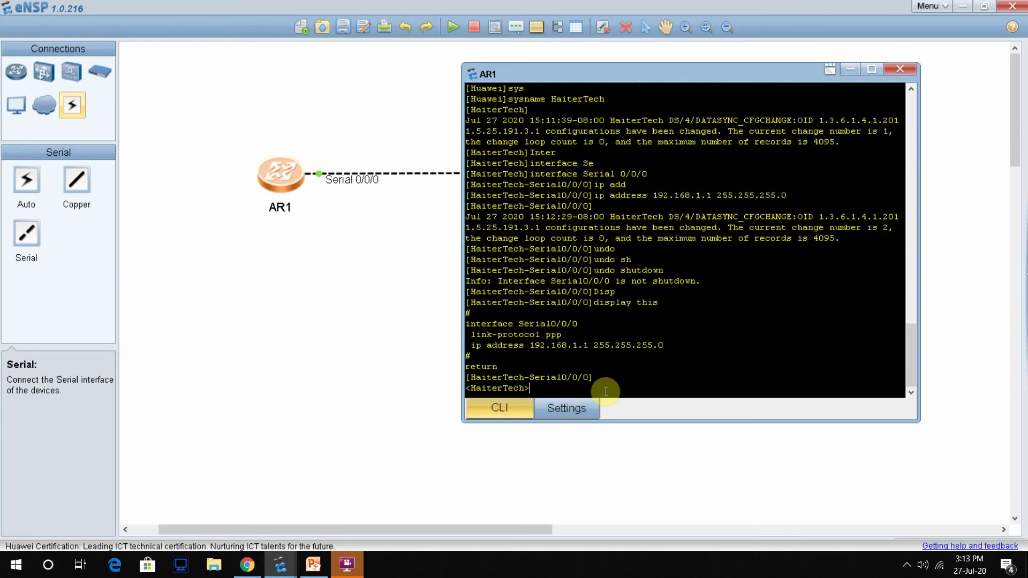
{"action": "key", "text": "Return"}
Run display ip interface brief on AR1 and highlight the Serial0/0/0 row and the HaiterTech prompt
{"action": "type", "text": "Dip"}
{"action": "key", "text": "Tab"}
{"action": "type", "text": "l"}
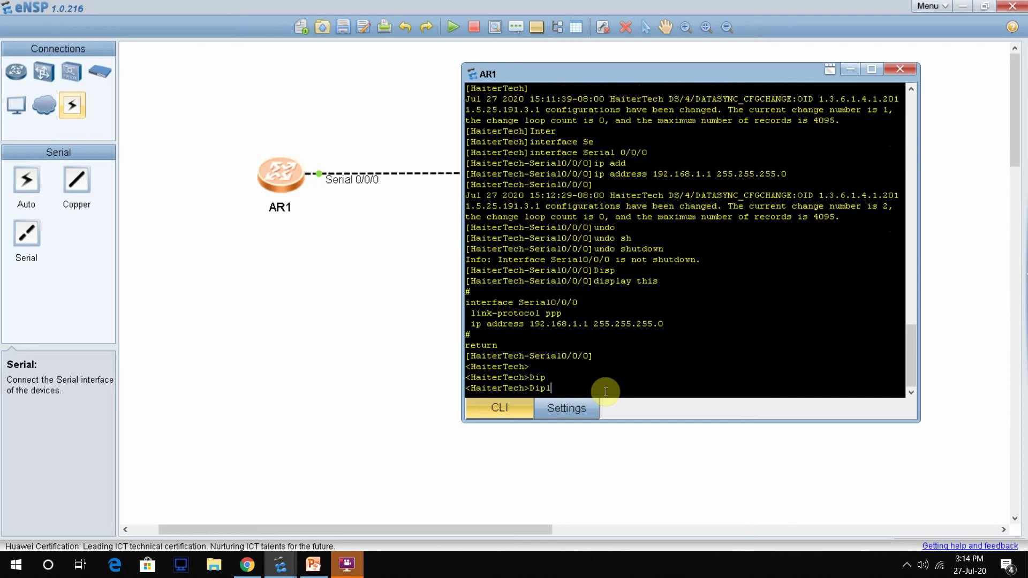
{"action": "key", "text": "Tab"}
{"action": "key", "text": "BackSpace"}
{"action": "key", "text": "BackSpace"}
{"action": "type", "text": "spl"}
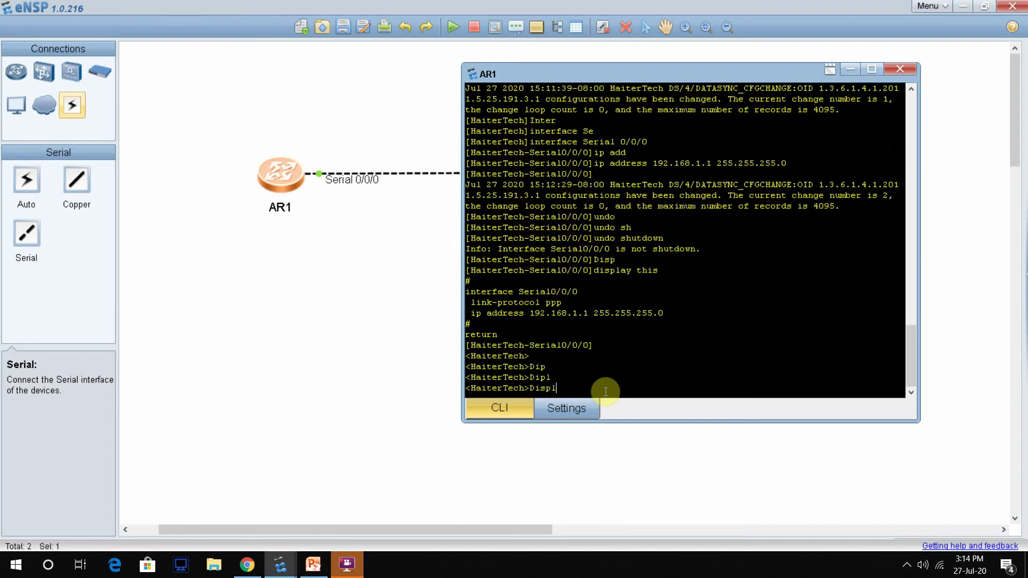
{"action": "key", "text": "Tab"}
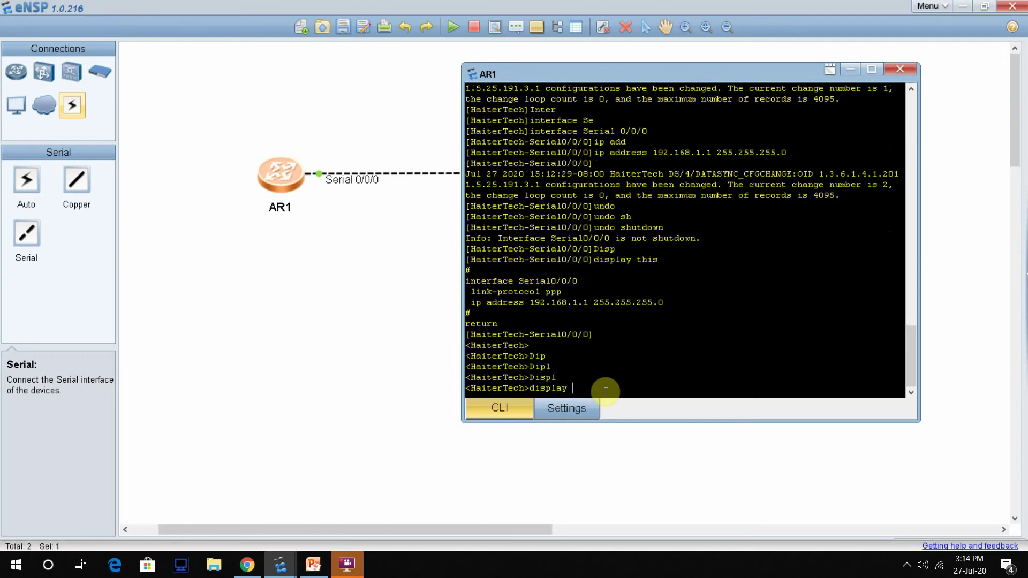
{"action": "type", "text": "ip inter"}
{"action": "key", "text": "Tab"}
{"action": "type", "text": "br"}
{"action": "key", "text": "Tab"}
{"action": "key", "text": "Return"}
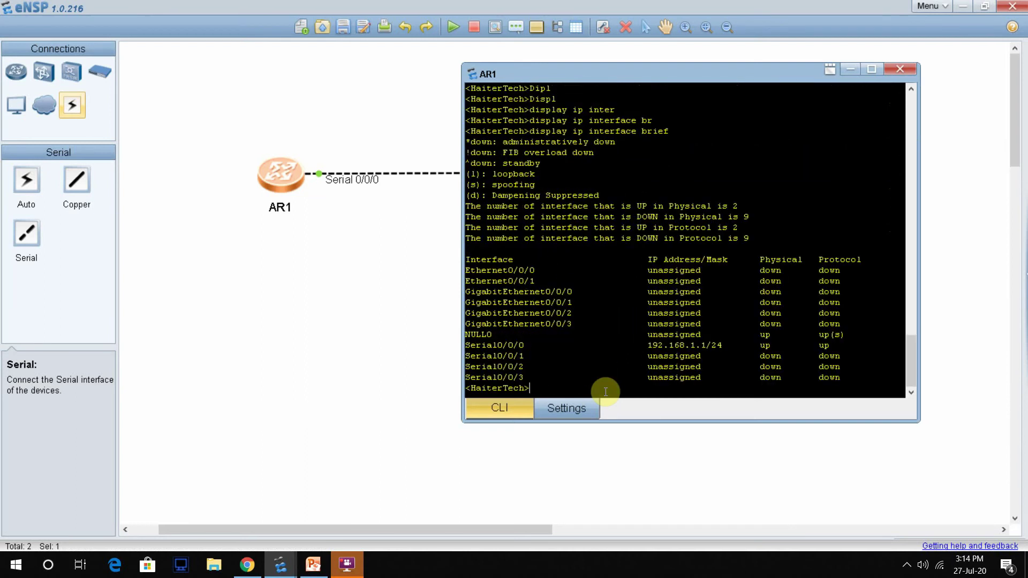
{"action": "left_click_drag", "start_coordinate": [841, 345], "coordinate": [466, 345]}
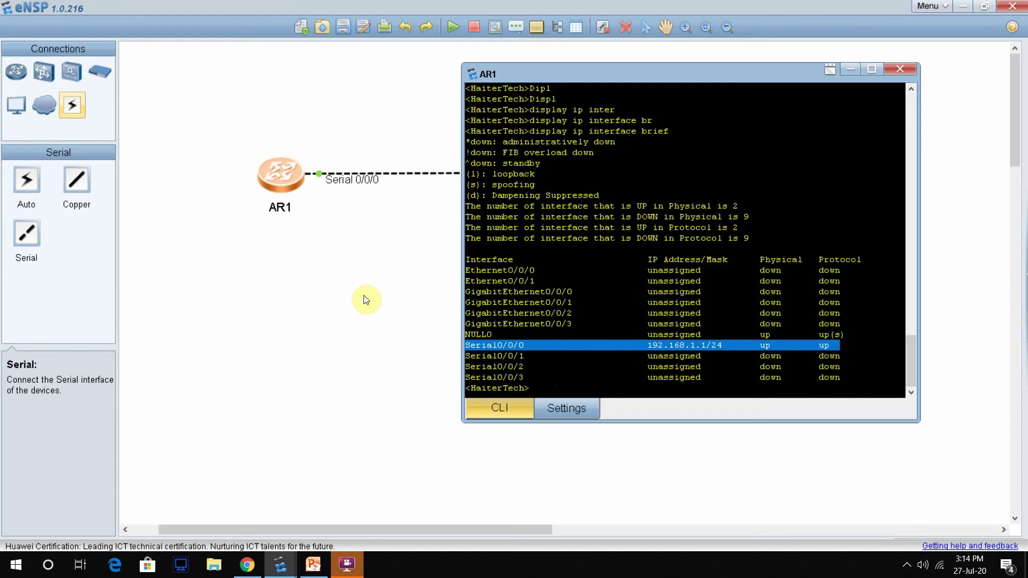
{"action": "left_click_drag", "start_coordinate": [534, 387], "coordinate": [475, 387]}
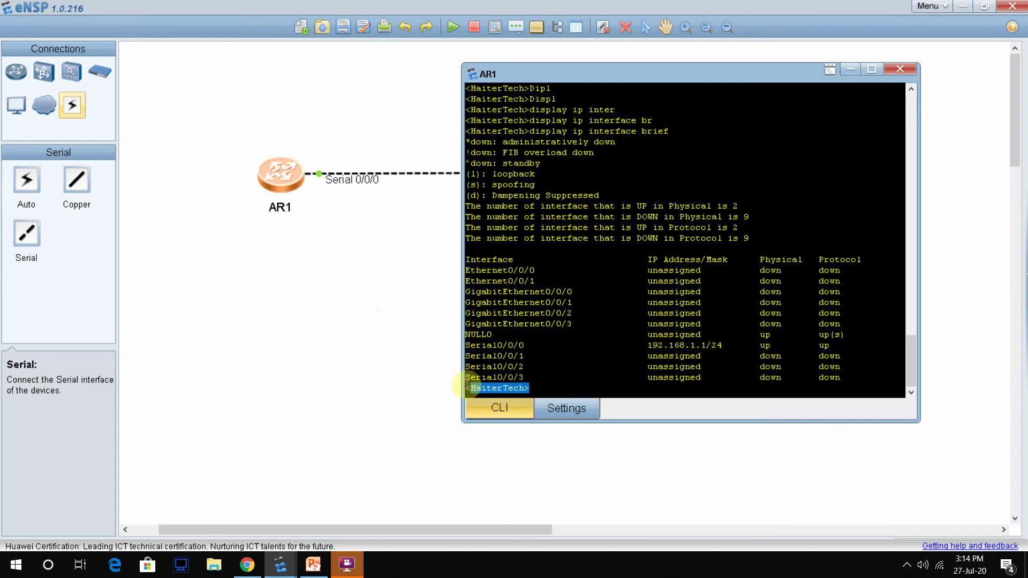
Open the CLI of AR2 from the topology and enter its system view with system-view
{"action": "left_click", "coordinate": [308, 226]}
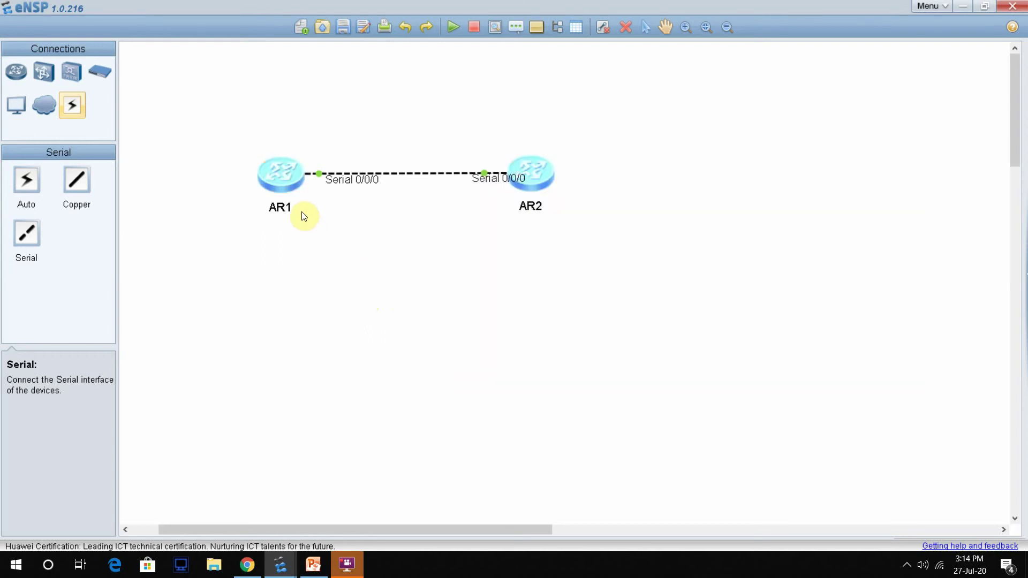
{"action": "double_click", "coordinate": [546, 172]}
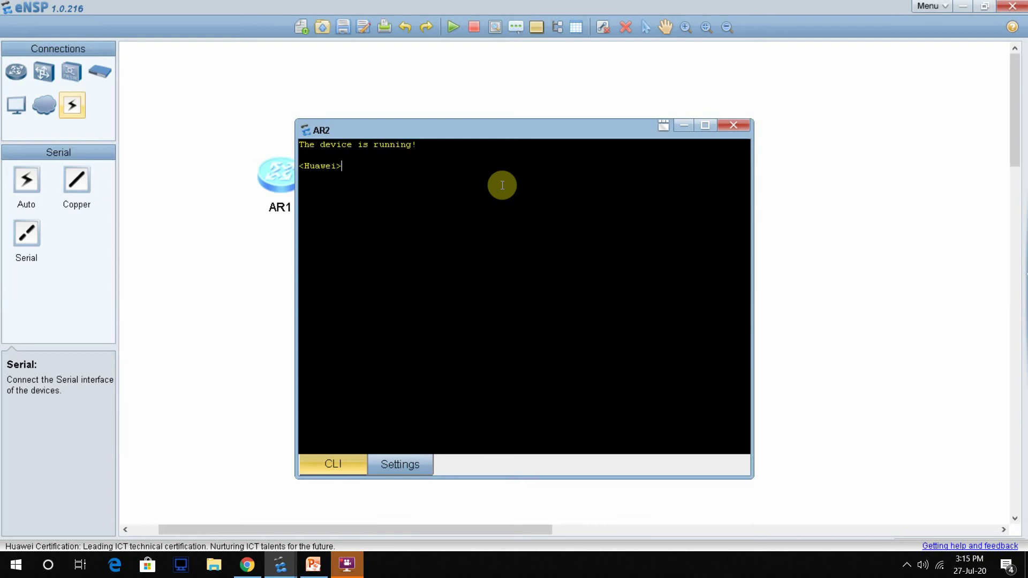
{"action": "type", "text": "sys"}
{"action": "key", "text": "Tab"}
{"action": "key", "text": "Return"}
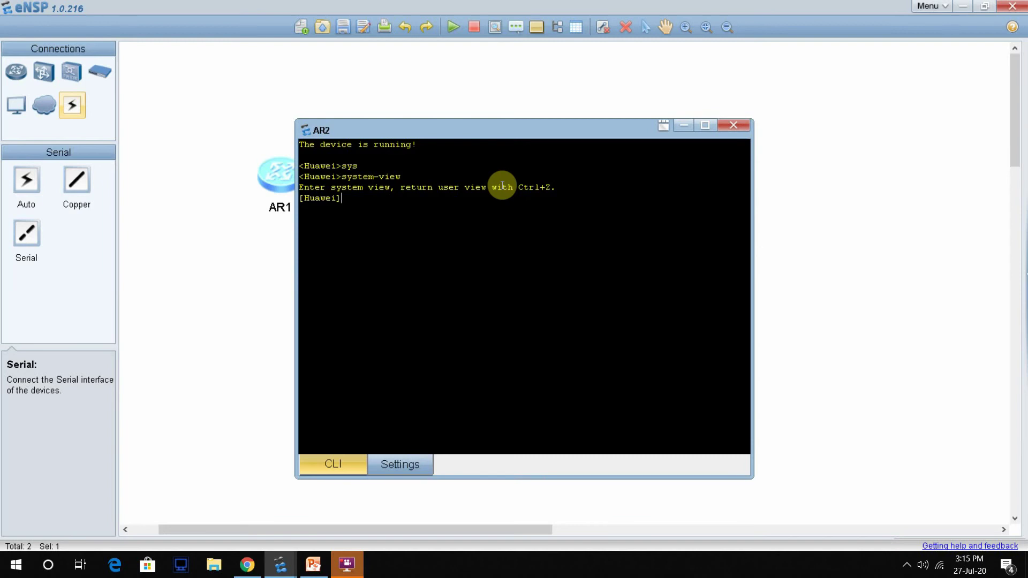
Set AR2's sysname to Muscat and move its console window clear of the serial link
{"action": "type", "text": "sys"}
{"action": "key", "text": "Tab"}
{"action": "type", "text": "Muscat"}
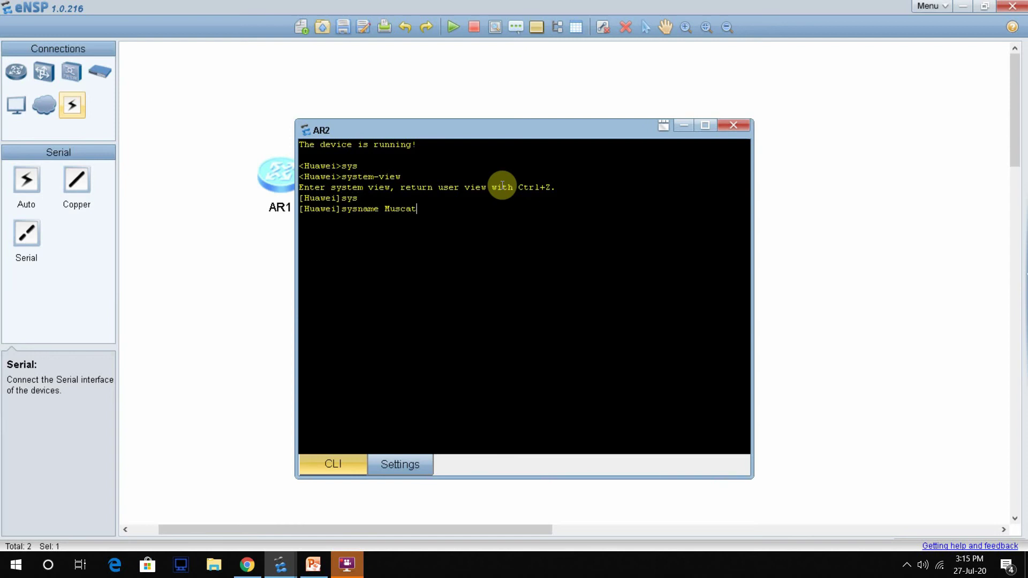
{"action": "key", "text": "Return"}
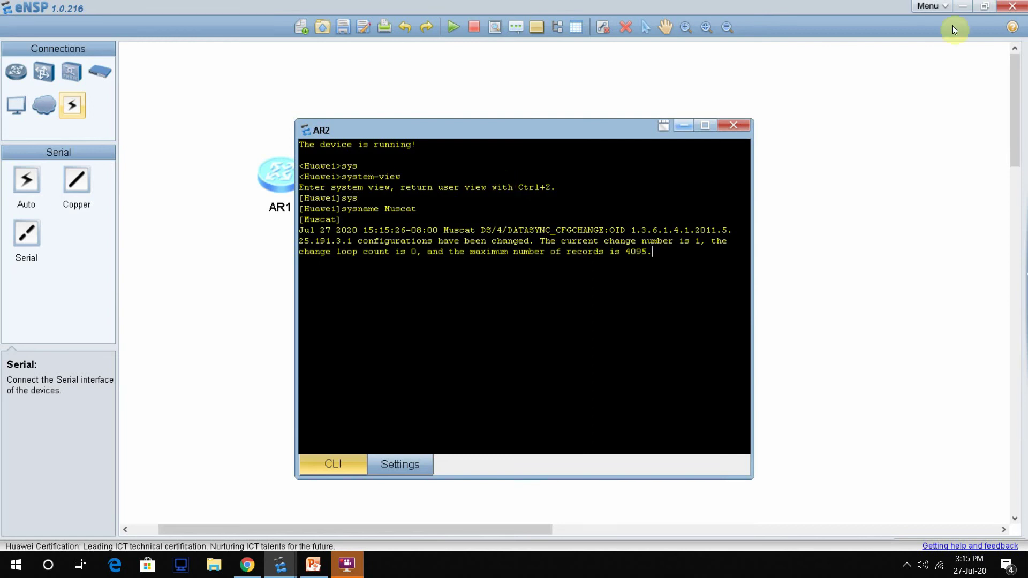
{"action": "left_click_drag", "start_coordinate": [533, 127], "coordinate": [781, 113]}
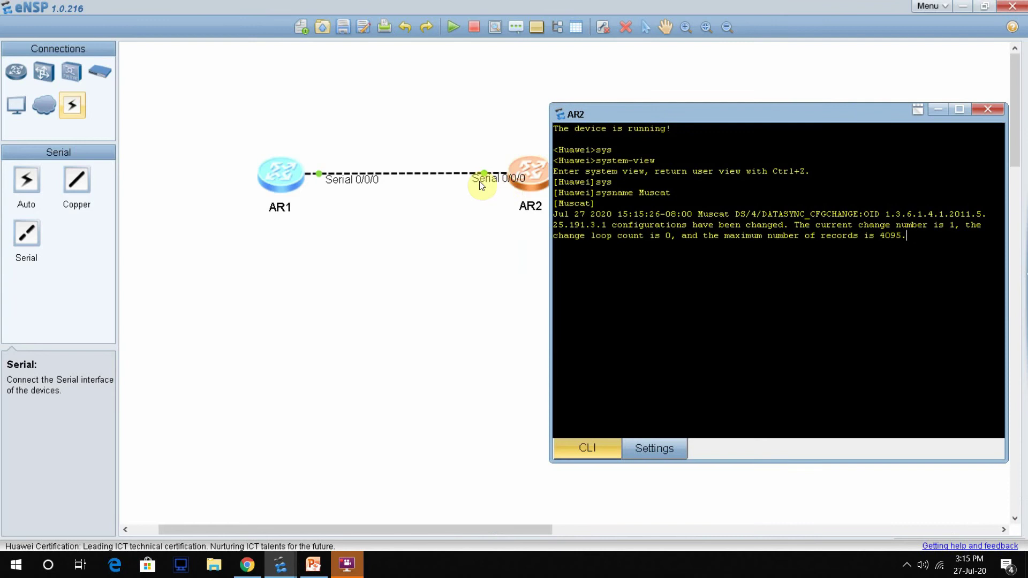
{"action": "left_click", "coordinate": [498, 184]}
{"action": "key", "text": "Return"}
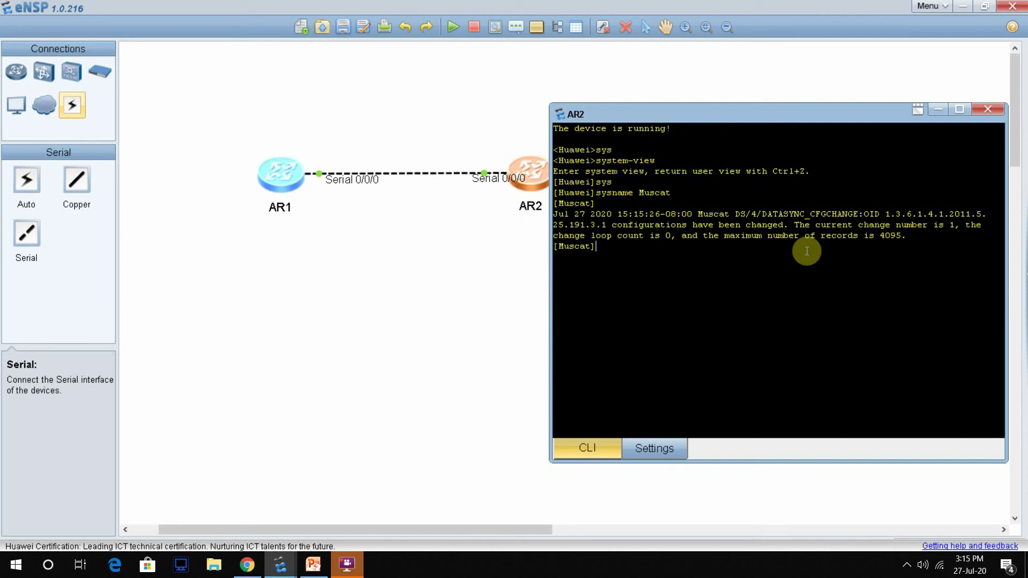
Enter the interface view of Serial 0/0/0 on AR2 with interface Serial 0/0/0
{"action": "type", "text": "inter"}
{"action": "key", "text": "Tab"}
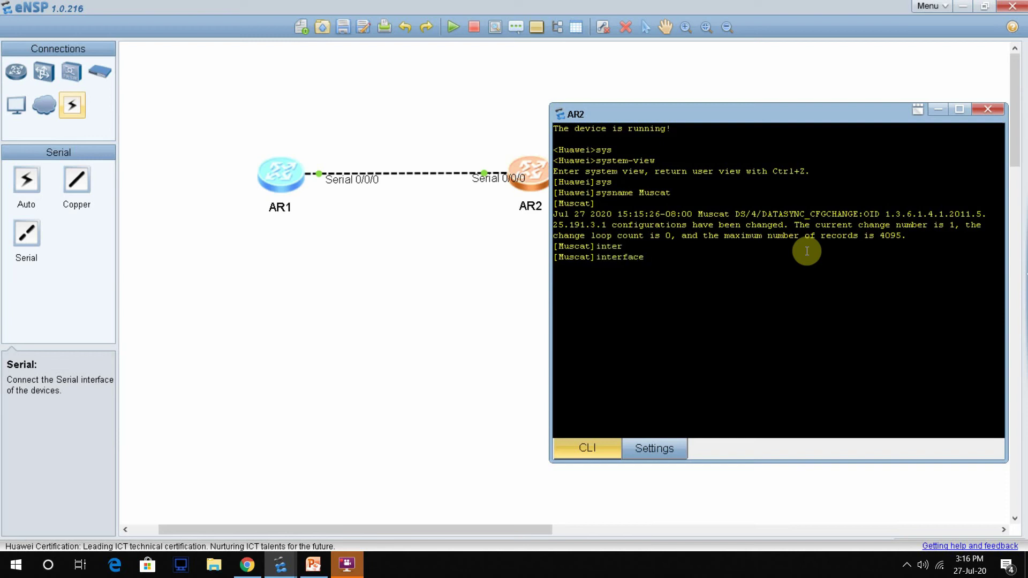
{"action": "type", "text": "se"}
{"action": "key", "text": "Tab"}
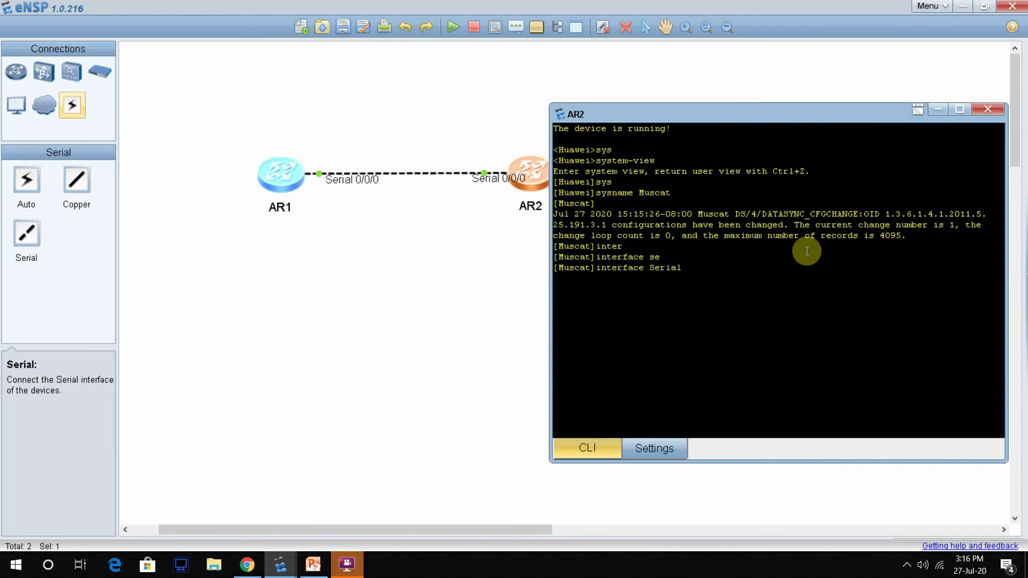
{"action": "type", "text": "0/0/0"}
{"action": "key", "text": "Return"}
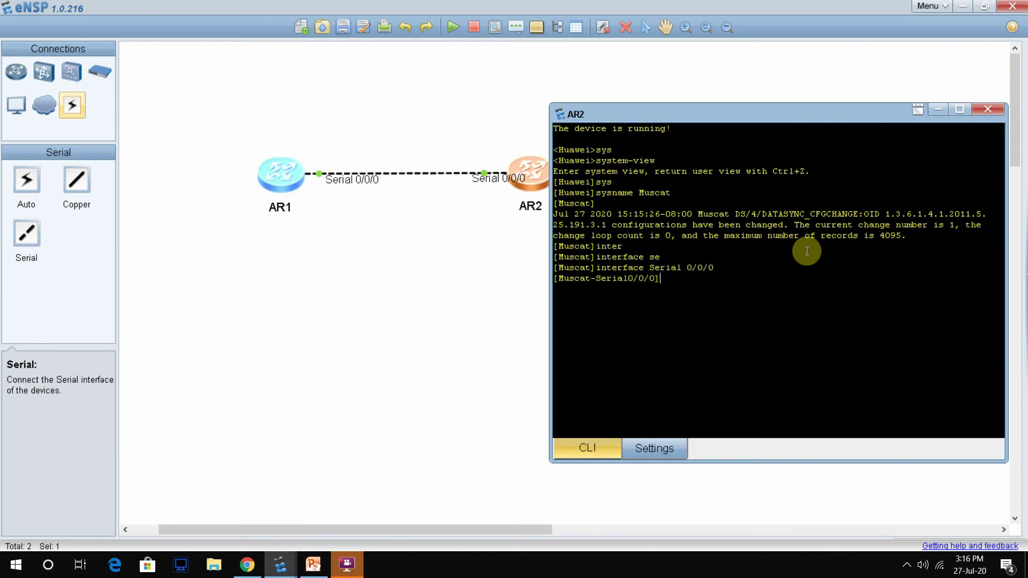
Assign IP address 192.168.1.2 with mask 255.255.255.0 to Serial 0/0/0 on AR2
{"action": "type", "text": "ip add"}
{"action": "key", "text": "Tab"}
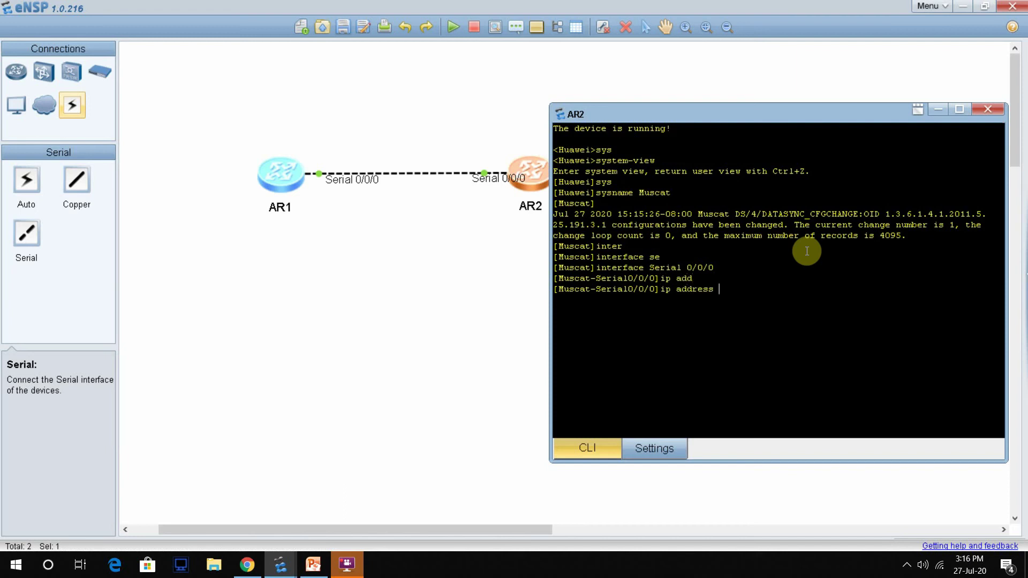
{"action": "type", "text": "192.168.1.2"}
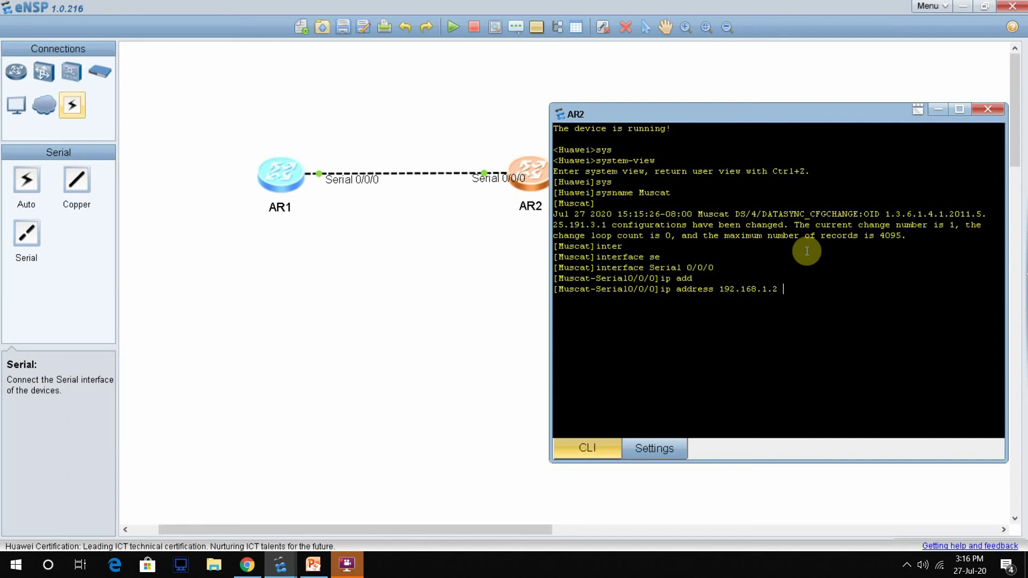
{"action": "type", "text": " 255"}
{"action": "key", "text": "Return"}
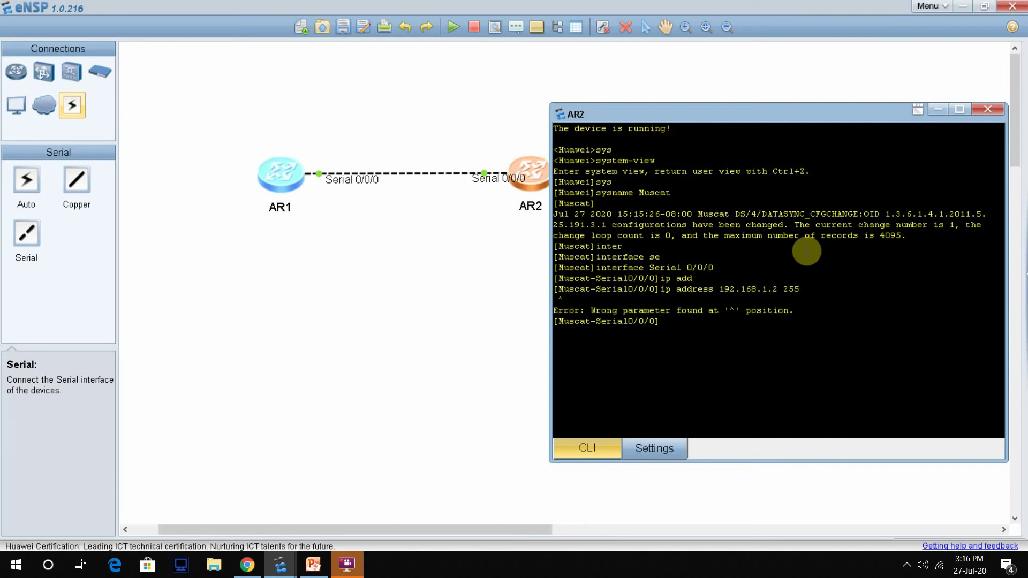
{"action": "key", "text": "Up"}
{"action": "type", "text": ".255.2"}
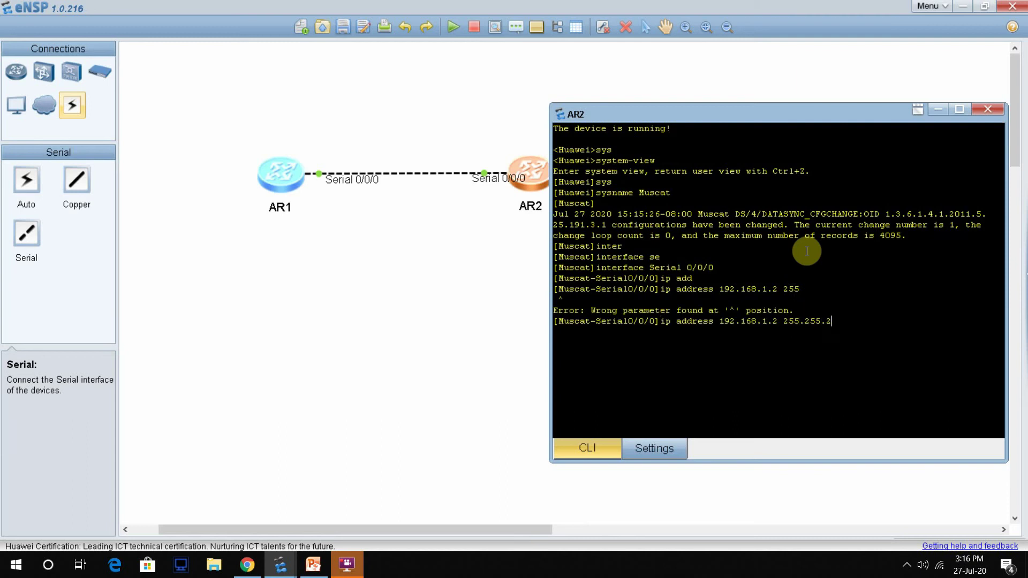
{"action": "type", "text": "55.0"}
{"action": "key", "text": "Return"}
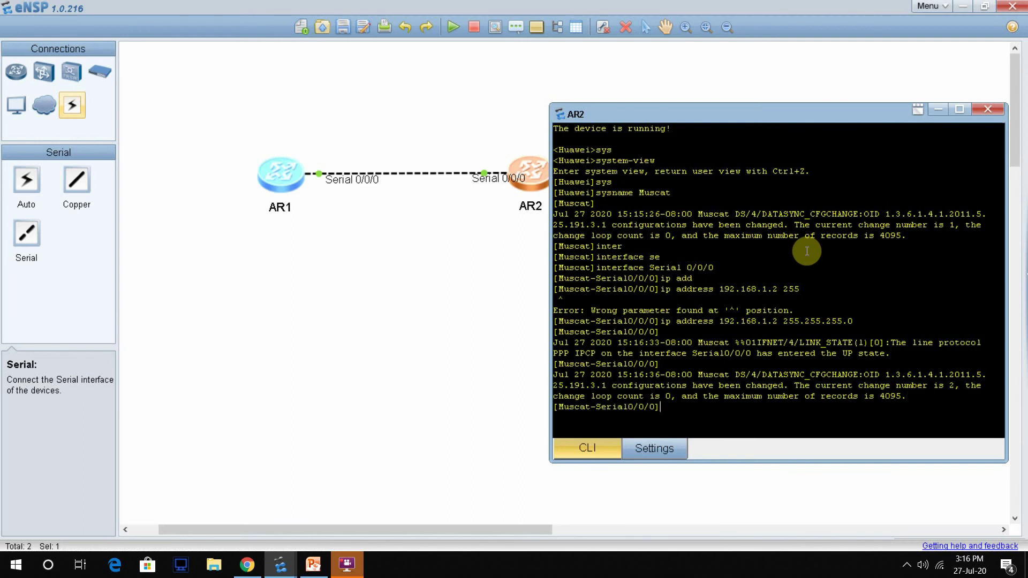
Enable AR2's Serial 0/0/0 interface with undo shutdown
{"action": "type", "text": "undo"}
{"action": "key", "text": "Tab"}
{"action": "type", "text": "sh"}
{"action": "key", "text": "Tab"}
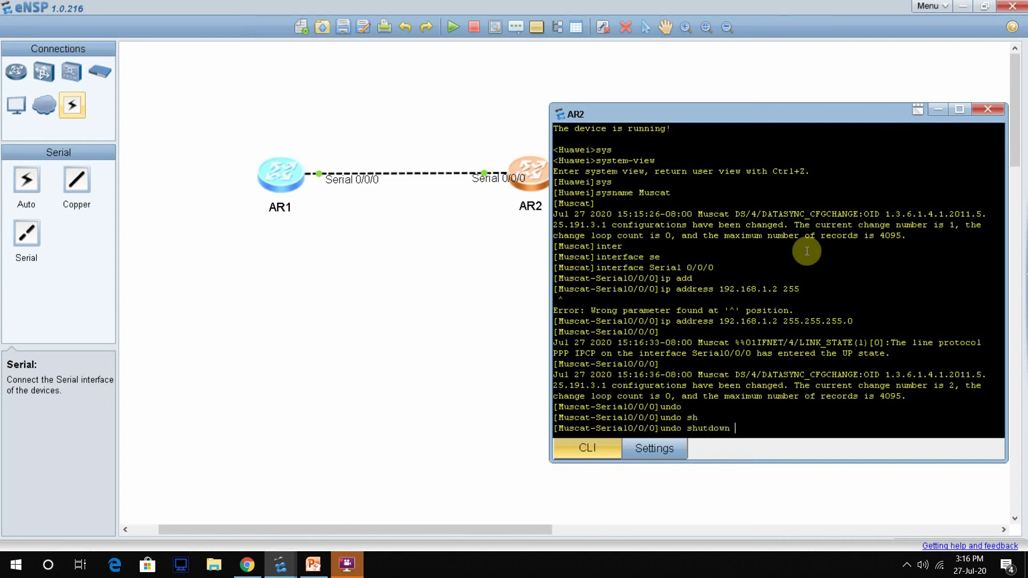
{"action": "key", "text": "Return"}
{"action": "key", "text": "Return"}
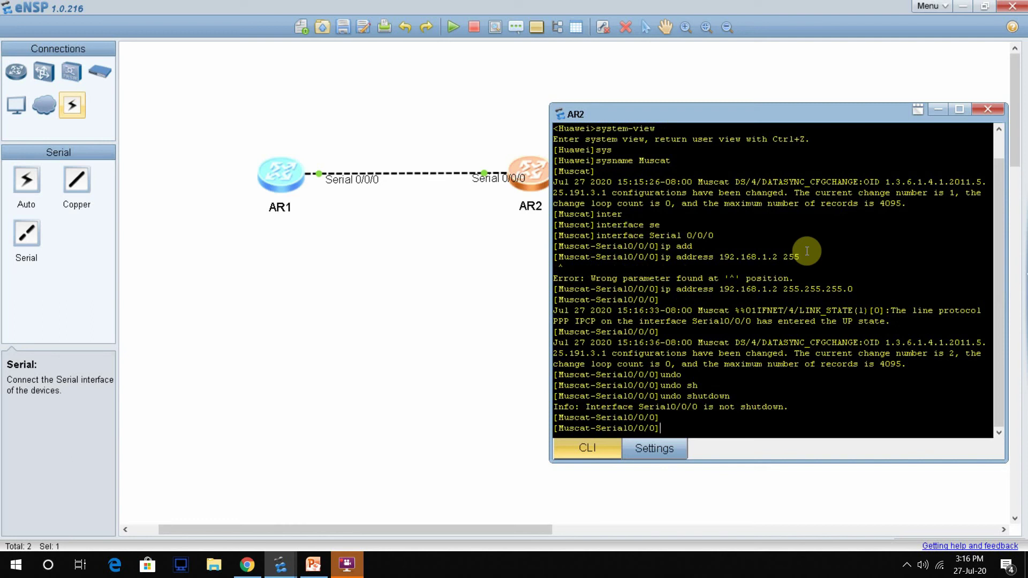
Run display this in AR2's Serial 0/0/0 view and highlight the link-protocol and IP address lines
{"action": "type", "text": "Dipsl"}
{"action": "key", "text": "Tab"}
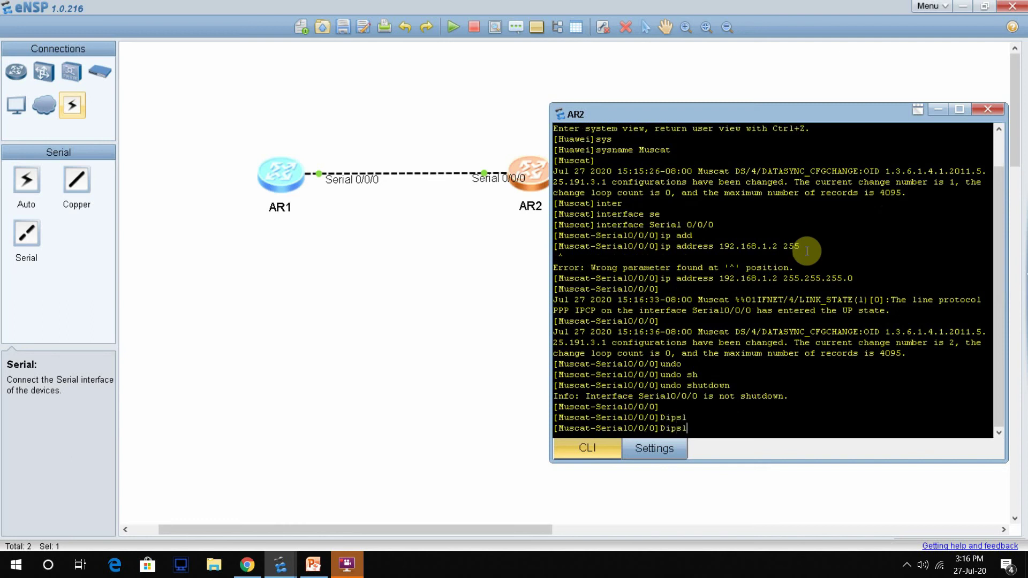
{"action": "key", "text": "BackSpace"}
{"action": "key", "text": "BackSpace"}
{"action": "key", "text": "BackSpace"}
{"action": "type", "text": "spl"}
{"action": "key", "text": "Return"}
{"action": "type", "text": "display this"}
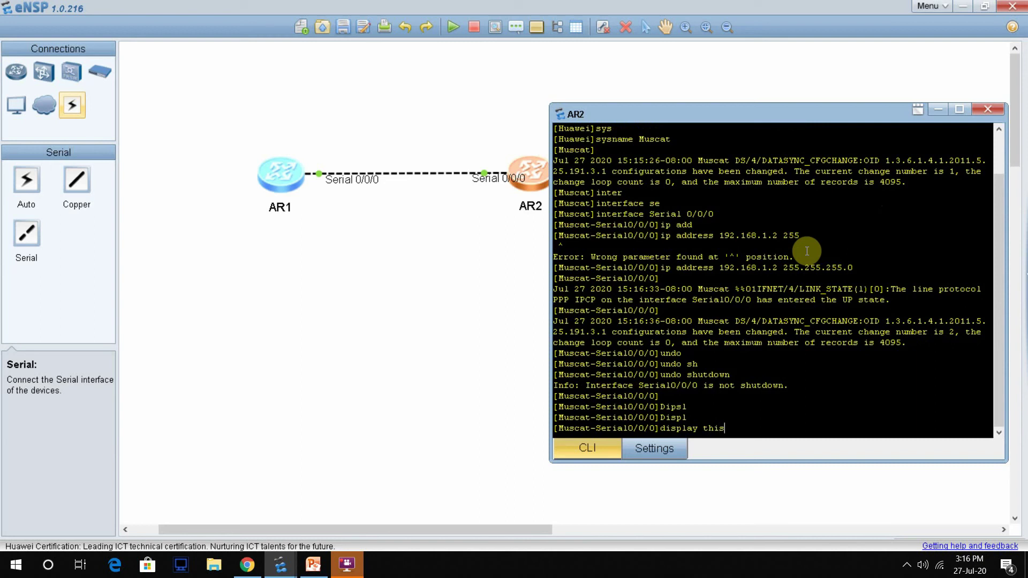
{"action": "key", "text": "Return"}
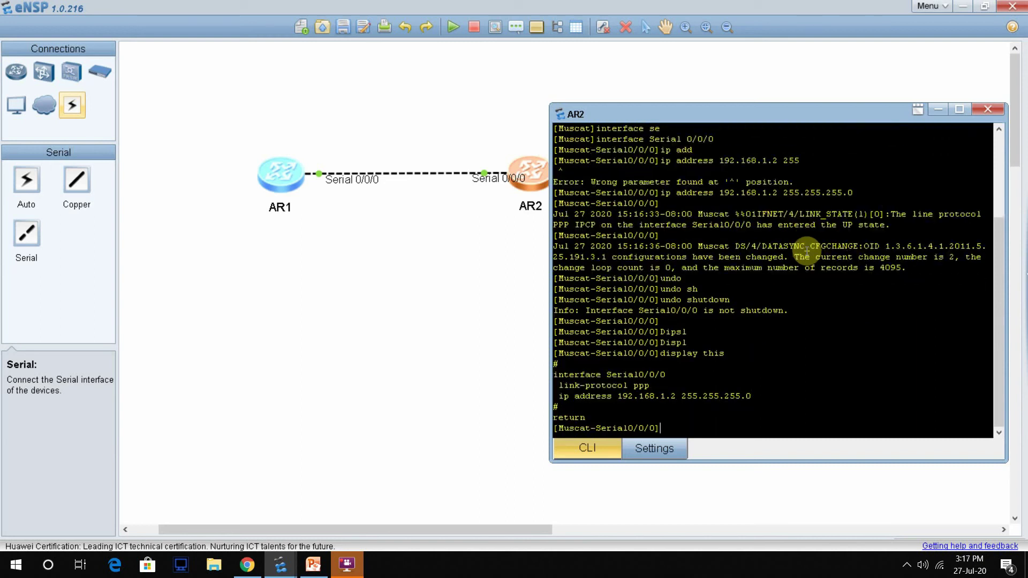
{"action": "left_click_drag", "start_coordinate": [652, 386], "coordinate": [701, 396]}
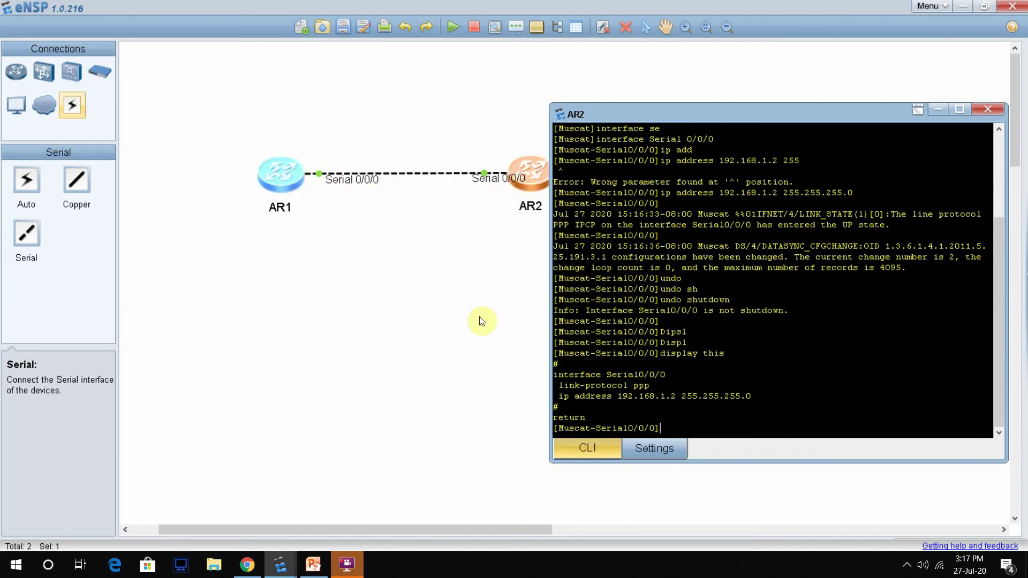
Return AR2 to user view and ping 192.168.1.1 to test the serial link
{"action": "key", "text": "ctrl+z"}
{"action": "key", "text": "Return"}
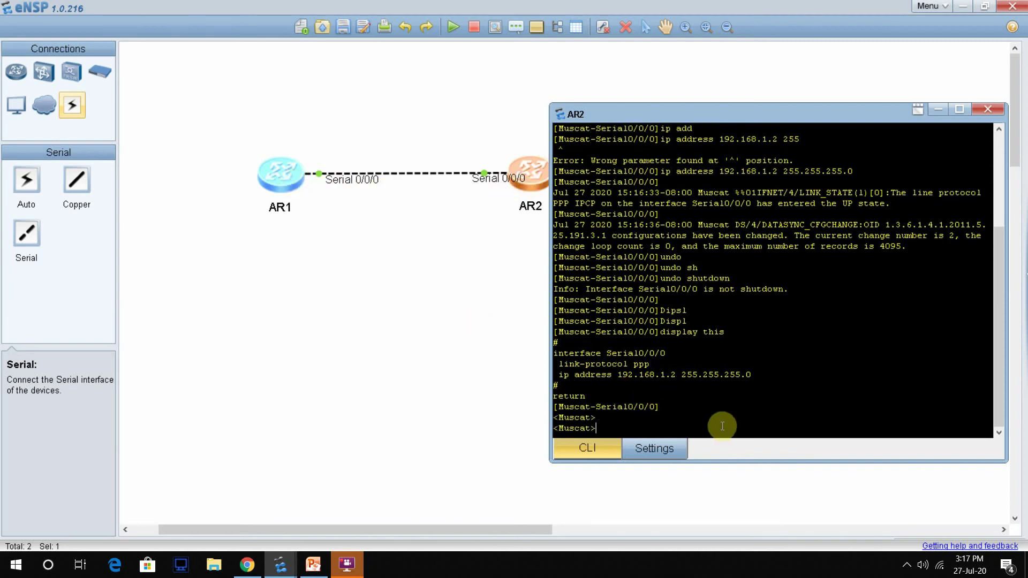
{"action": "type", "text": "ping 192.168.1.1"}
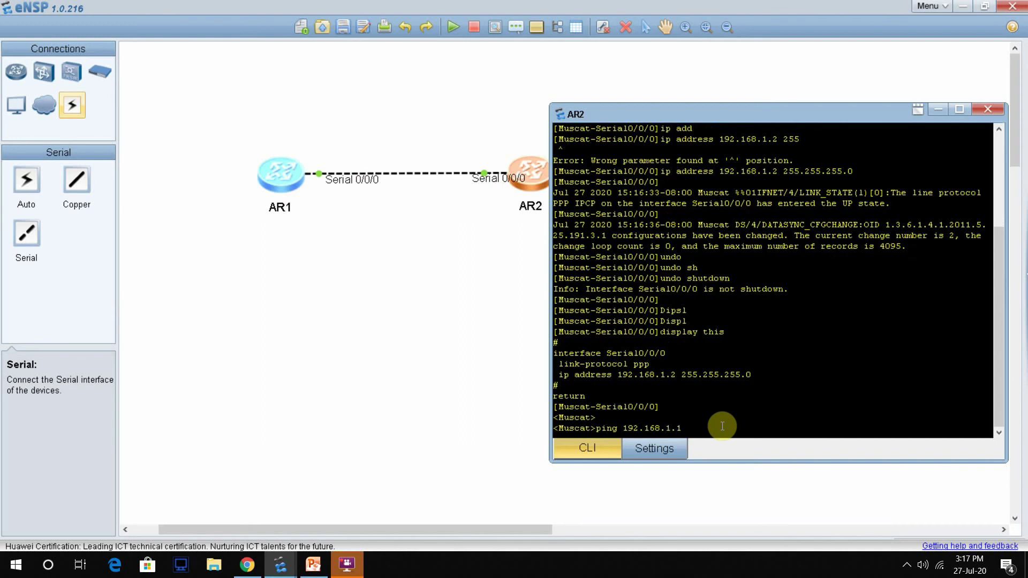
{"action": "key", "text": "Return"}
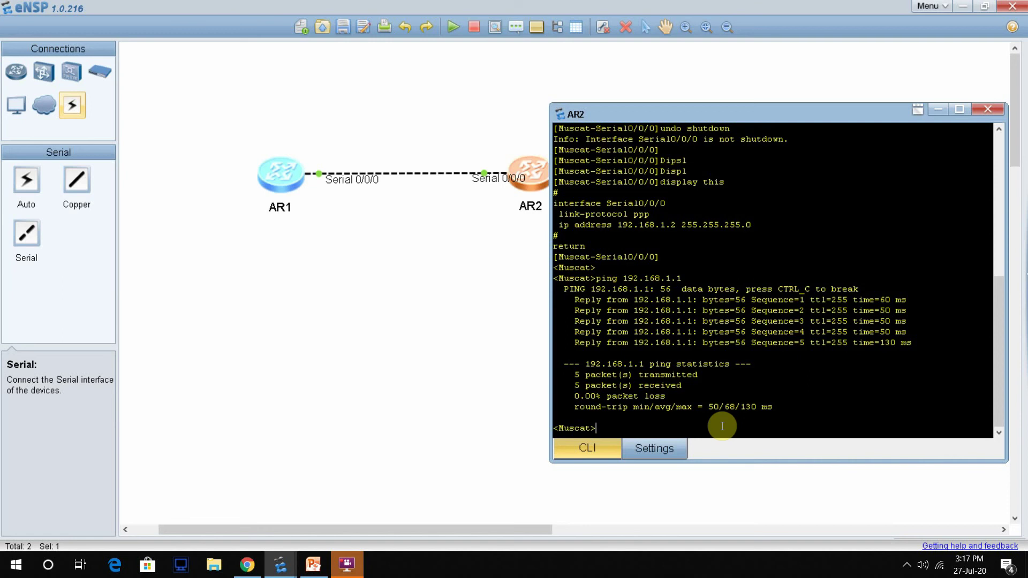
Check AR2's stored configuration with display saved-configuration
{"action": "type", "text": "show"}
{"action": "key", "text": "BackSpace"}
{"action": "key", "text": "BackSpace"}
{"action": "key", "text": "BackSpace"}
{"action": "key", "text": "BackSpace"}
{"action": "type", "text": "Dip"}
{"action": "key", "text": "Tab"}
{"action": "key", "text": "BackSpace"}
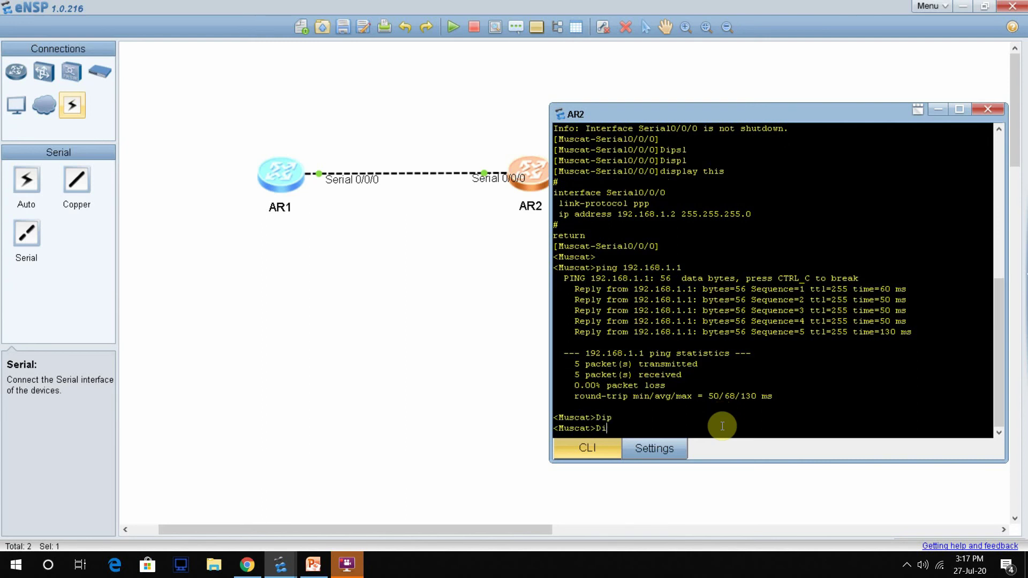
{"action": "type", "text": "sp"}
{"action": "key", "text": "Tab"}
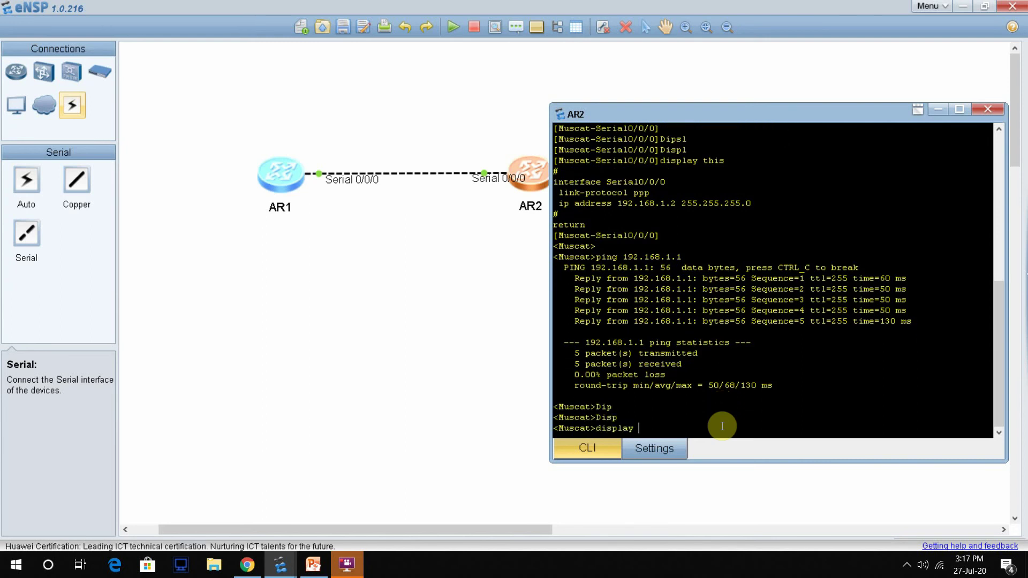
{"action": "type", "text": "save"}
{"action": "key", "text": "Tab"}
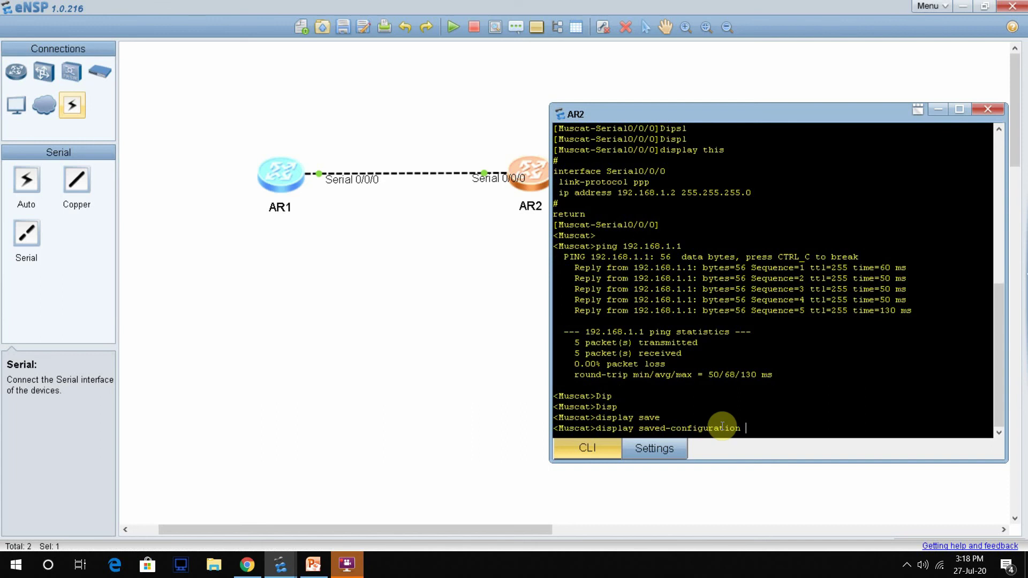
{"action": "key", "text": "Return"}
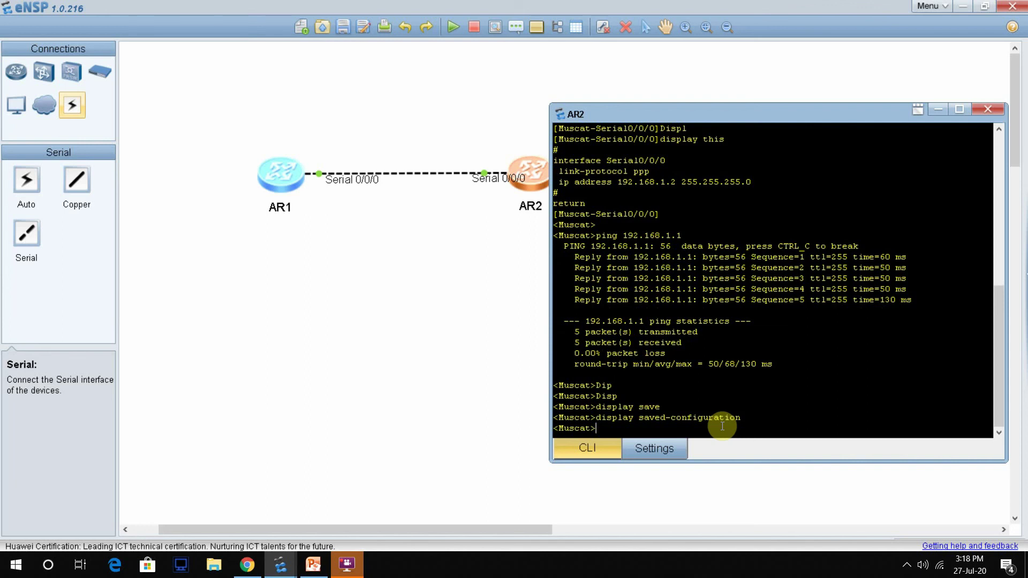
Run display current-configuration on AR2 to view its running configuration
{"action": "type", "text": "Disp"}
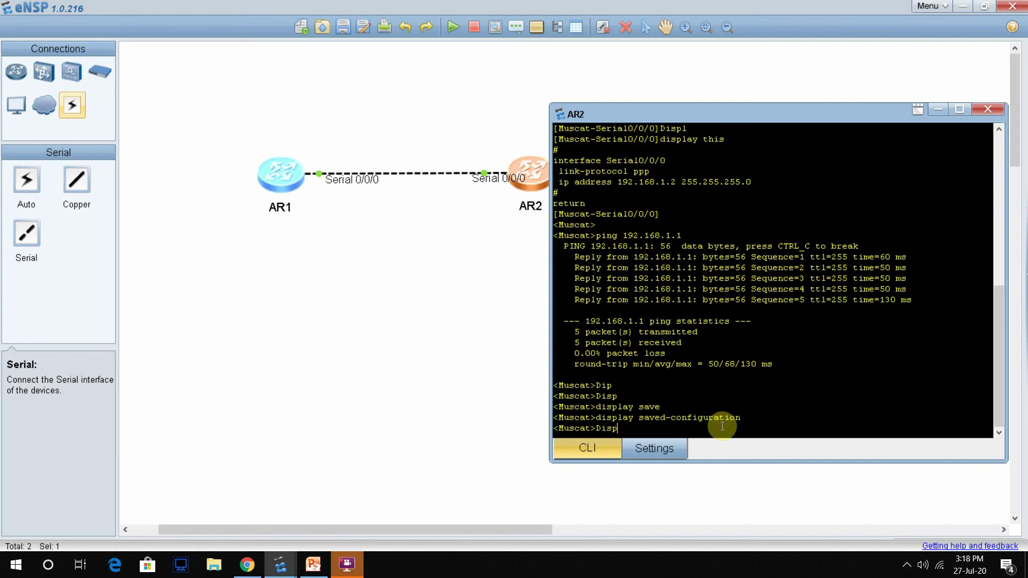
{"action": "key", "text": "Tab"}
{"action": "type", "text": "su"}
{"action": "key", "text": "Tab"}
{"action": "key", "text": "BackSpace"}
{"action": "key", "text": "BackSpace"}
{"action": "key", "text": "BackSpace"}
{"action": "key", "text": "BackSpace"}
{"action": "key", "text": "BackSpace"}
{"action": "key", "text": "BackSpace"}
{"action": "key", "text": "BackSpace"}
{"action": "key", "text": "BackSpace"}
{"action": "key", "text": "BackSpace"}
{"action": "key", "text": "BackSpace"}
{"action": "key", "text": "BackSpace"}
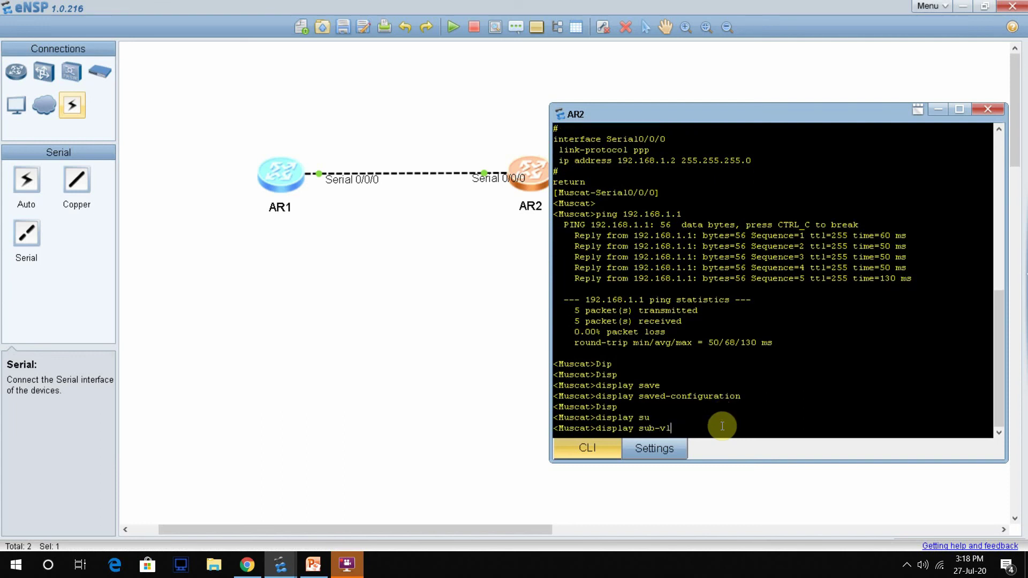
{"action": "key", "text": "Tab"}
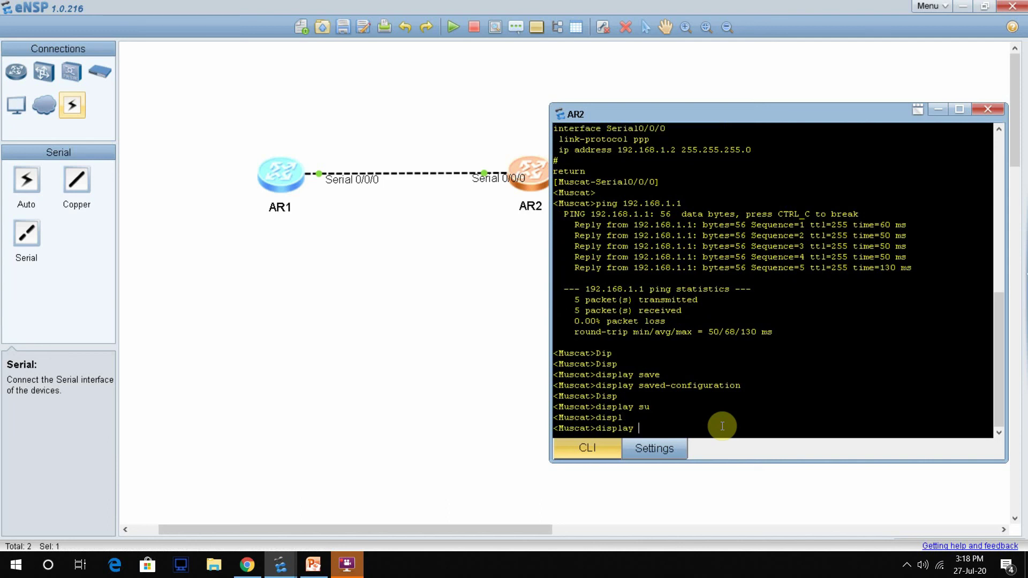
{"action": "type", "text": "curr"}
{"action": "key", "text": "Tab"}
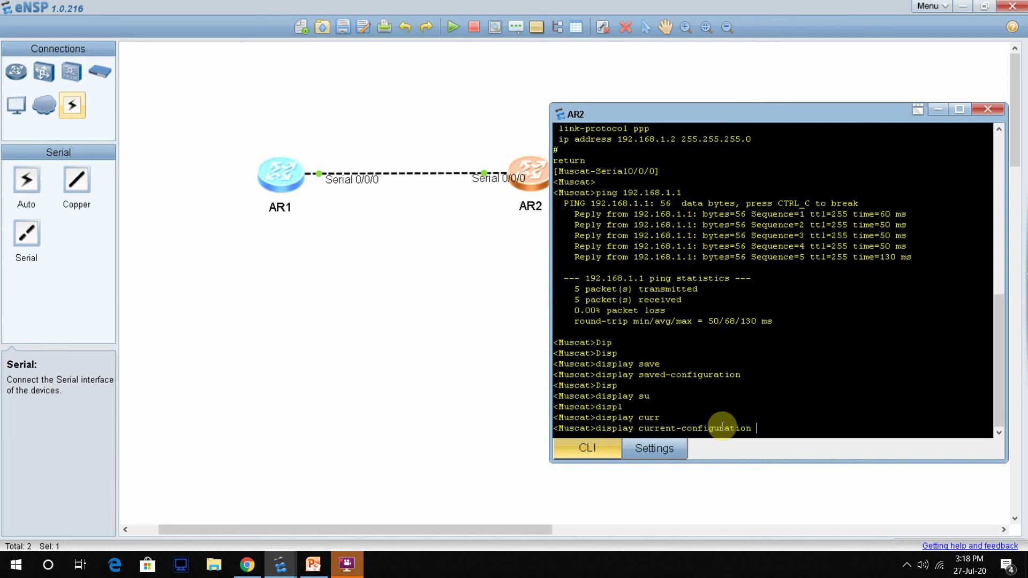
{"action": "key", "text": "Return"}
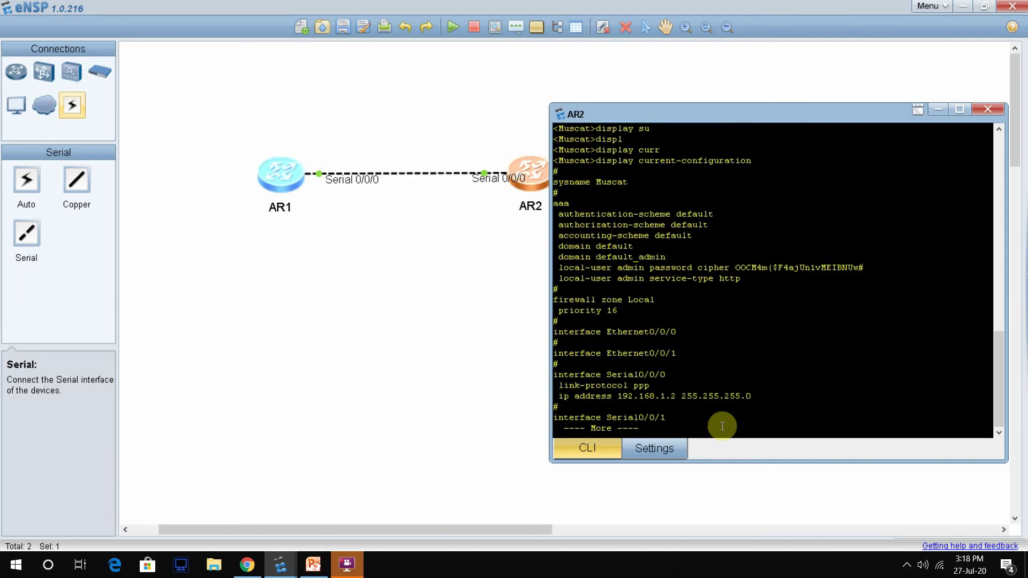
Page through the rest of AR2's current configuration, from Serial0/0/1 to the end of the listing
{"action": "key", "text": "Return"}
{"action": "key", "text": "Return"}
{"action": "key", "text": "Return"}
{"action": "key", "text": "Return"}
{"action": "key", "text": "Return"}
{"action": "key", "text": "Return"}
{"action": "key", "text": "Return"}
{"action": "key", "text": "Return"}
{"action": "key", "text": "Return"}
{"action": "key", "text": "Return"}
{"action": "key", "text": "Return"}
{"action": "key", "text": "Return"}
{"action": "key", "text": "Return"}
{"action": "key", "text": "Return"}
{"action": "key", "text": "Return"}
{"action": "key", "text": "Return"}
{"action": "key", "text": "Return"}
{"action": "key", "text": "Return"}
{"action": "key", "text": "Return"}
{"action": "key", "text": "Return"}
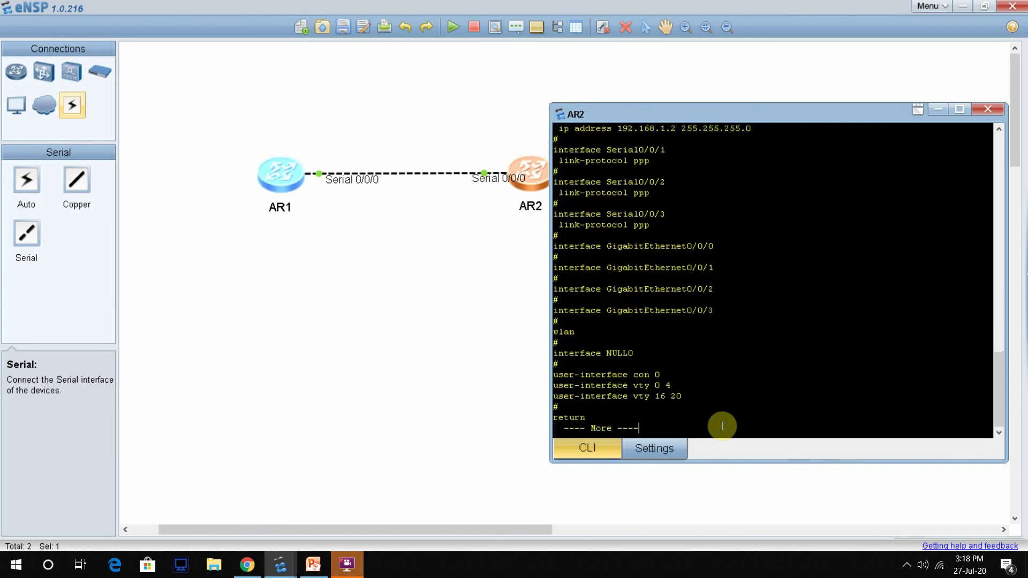
{"action": "key", "text": "Return"}
{"action": "key", "text": "Return"}
{"action": "key", "text": "Return"}
{"action": "key", "text": "Return"}
{"action": "key", "text": "Return"}
{"action": "key", "text": "Return"}
{"action": "key", "text": "Return"}
{"action": "key", "text": "Return"}
{"action": "key", "text": "Return"}
{"action": "key", "text": "Return"}
{"action": "key", "text": "Return"}
{"action": "key", "text": "Return"}
{"action": "key", "text": "Return"}
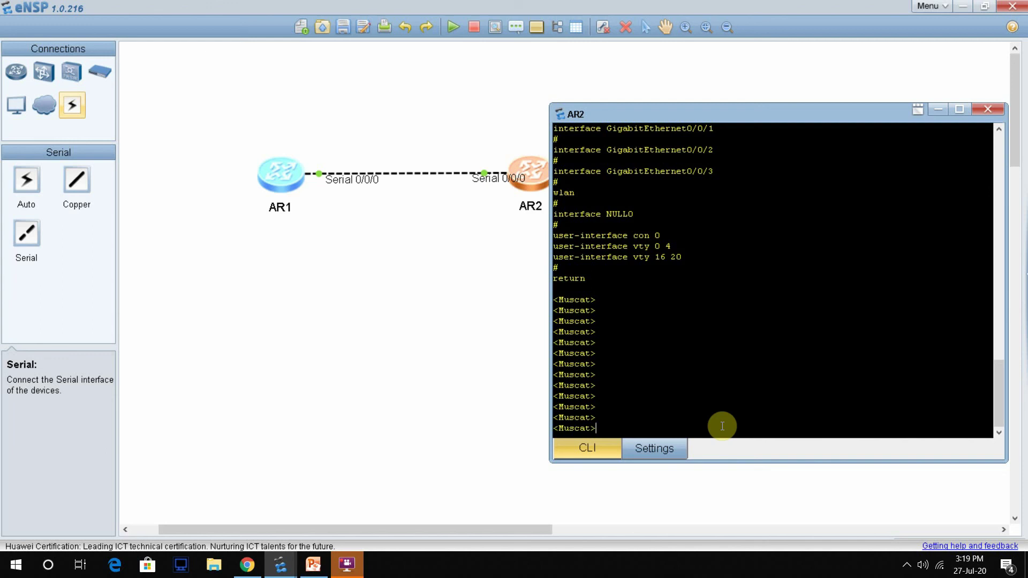
Save AR2's configuration with save, confirm with y, and briefly highlight the resulting save message
{"action": "type", "text": "save"}
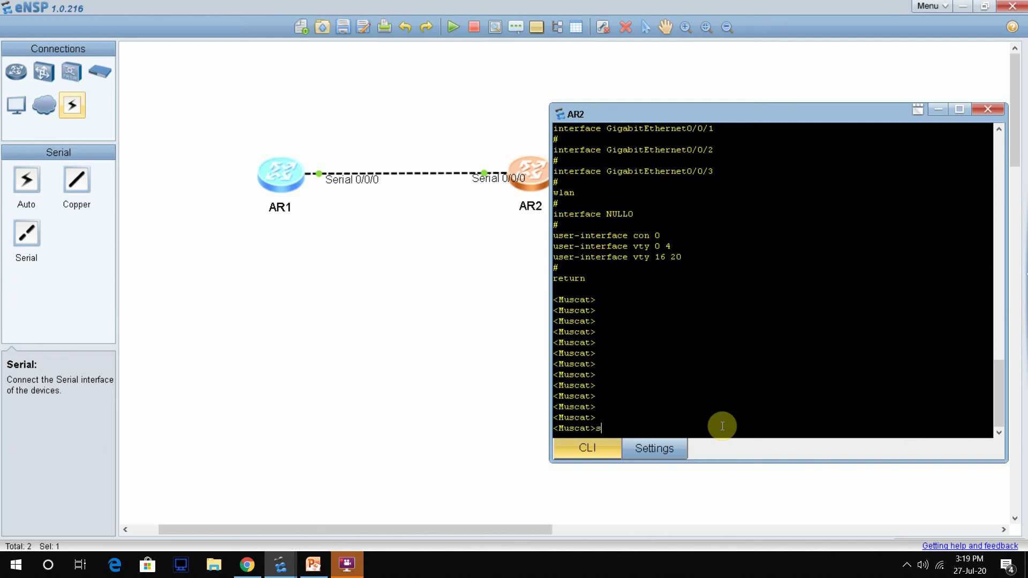
{"action": "key", "text": "Tab"}
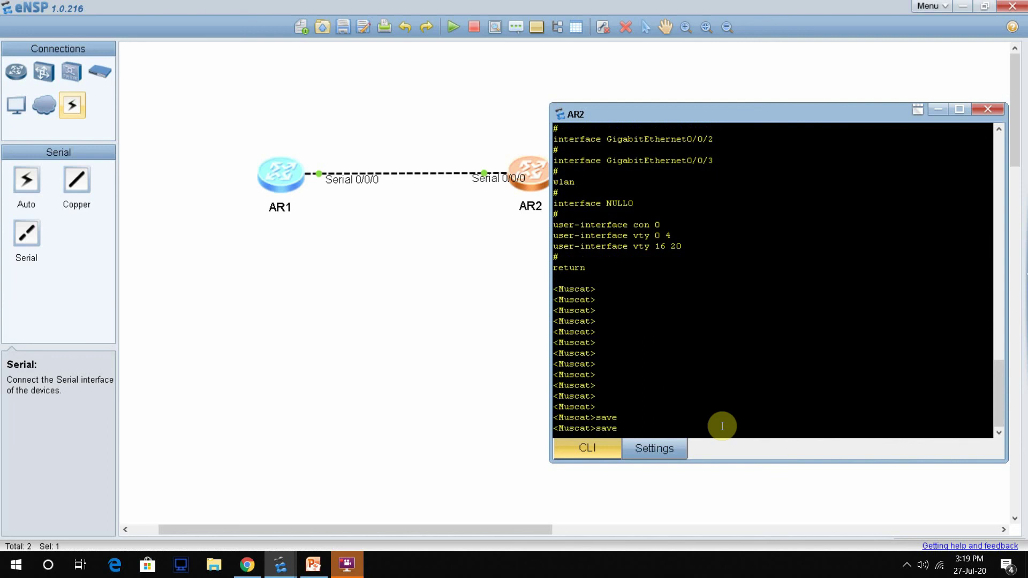
{"action": "key", "text": "Return"}
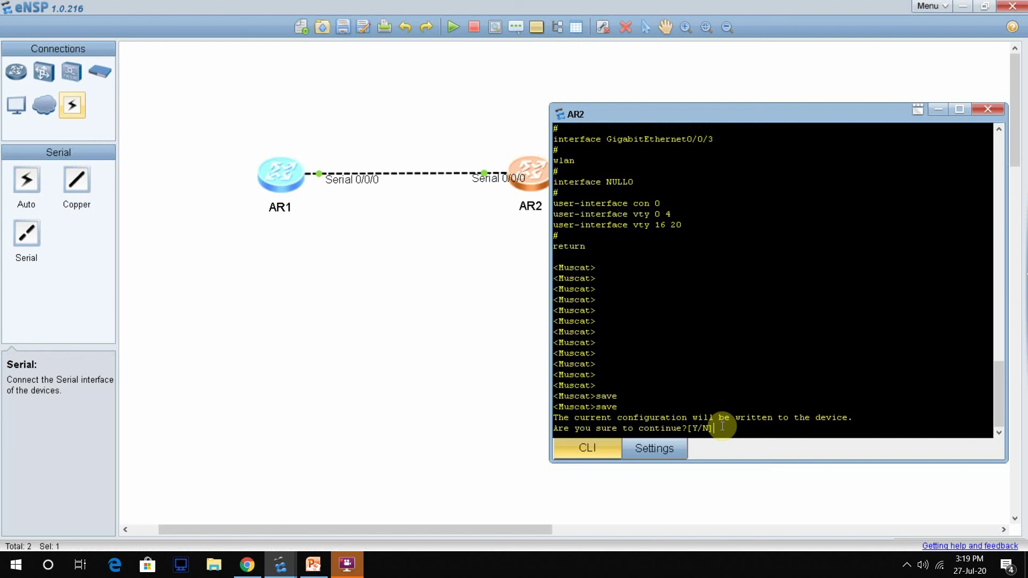
{"action": "type", "text": "y"}
{"action": "key", "text": "Return"}
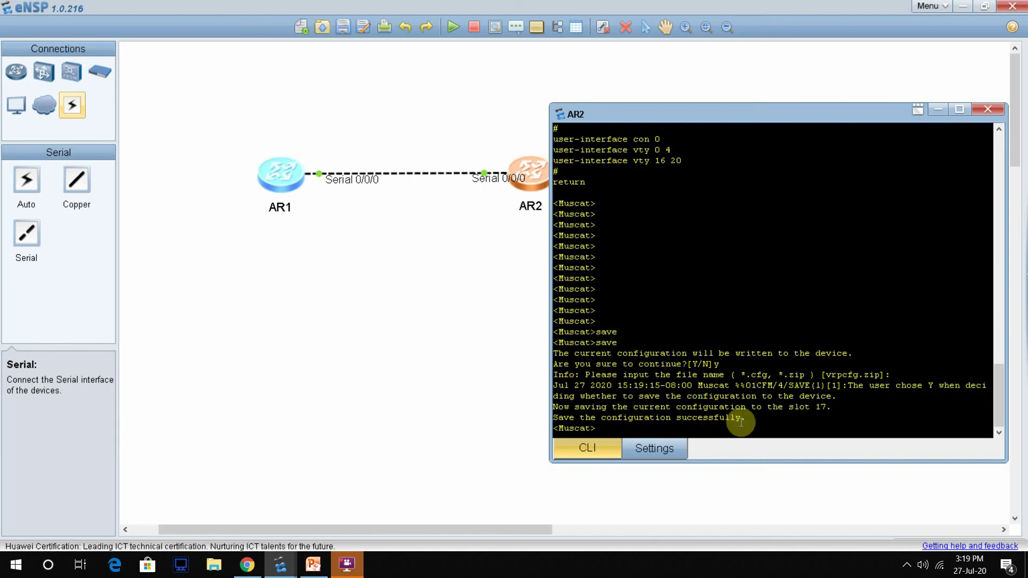
{"action": "left_click_drag", "start_coordinate": [744, 418], "coordinate": [556, 417]}
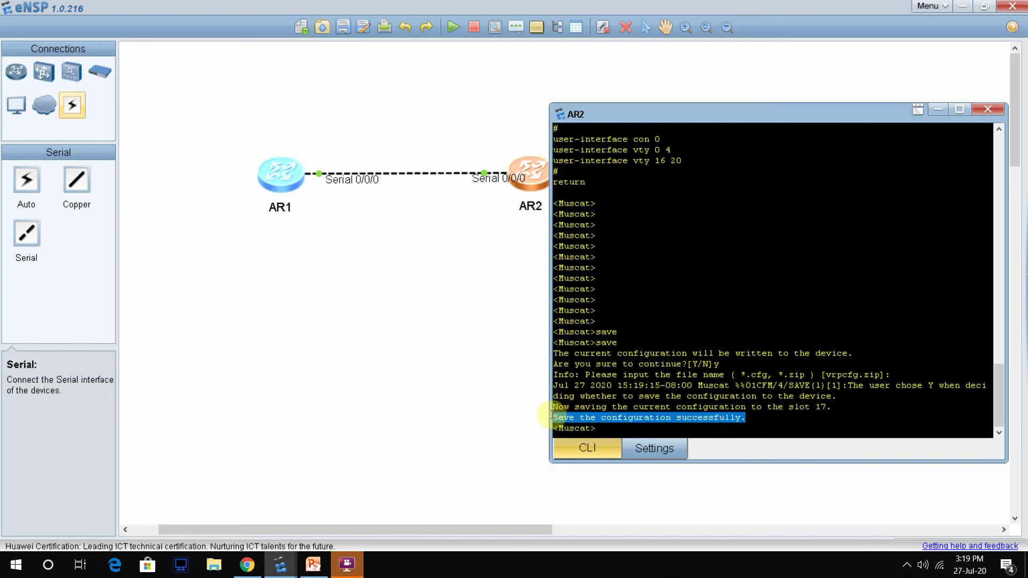
{"action": "left_click", "coordinate": [650, 432]}
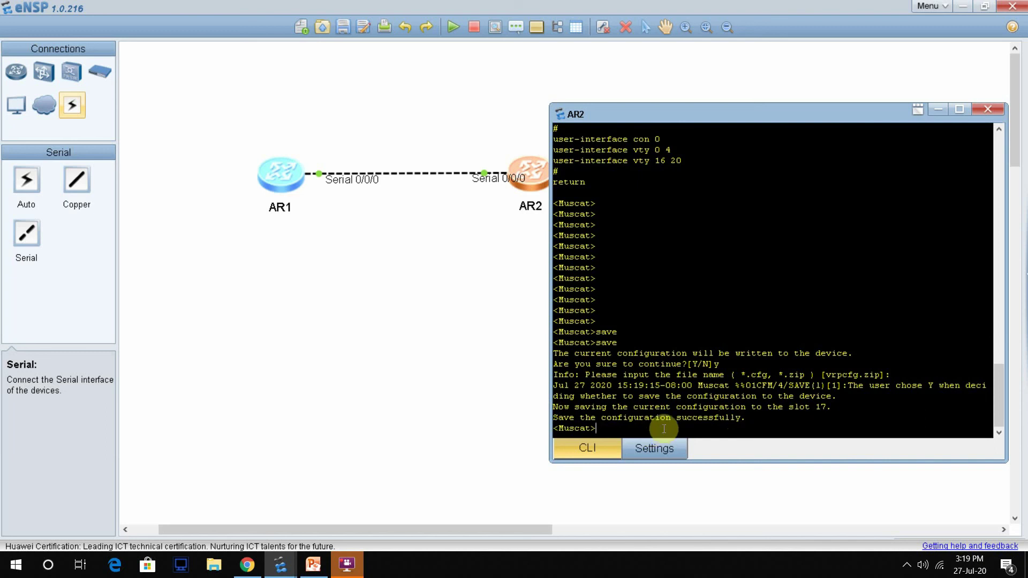
Open AR1's command-line console and bring up a fresh HaiterTech prompt
{"action": "double_click", "coordinate": [287, 178]}
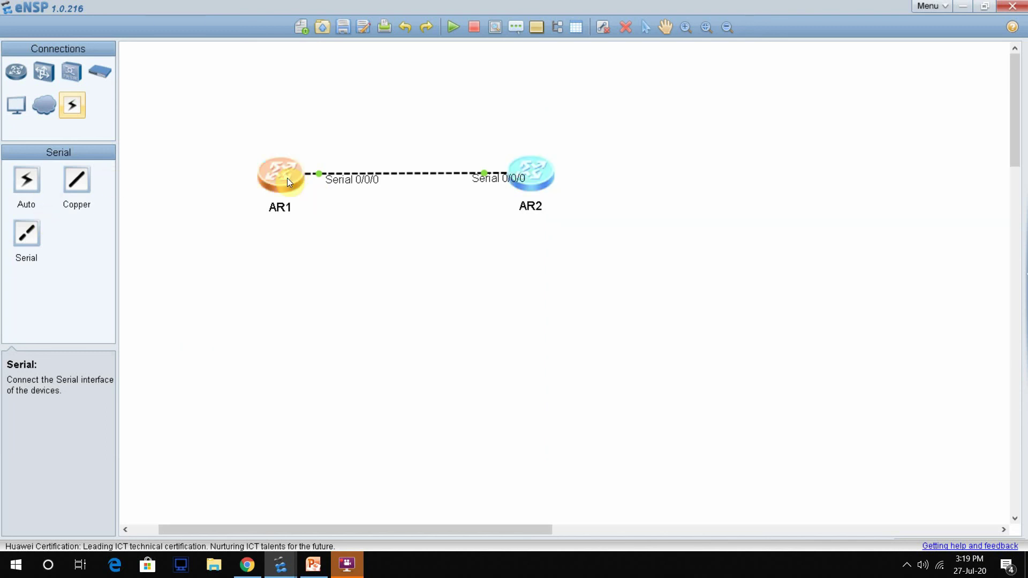
{"action": "left_click", "coordinate": [623, 370]}
{"action": "key", "text": "Return"}
{"action": "key", "text": "Return"}
{"action": "key", "text": "Return"}
{"action": "key", "text": "Return"}
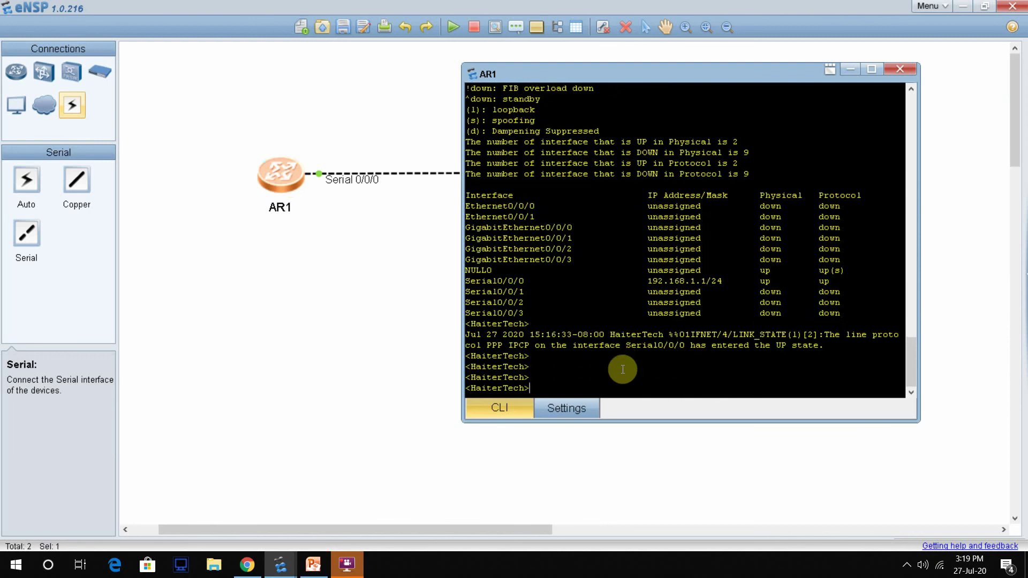
Try to save AR1's configuration with save, answering y to the confirmation and entering y as the file name
{"action": "type", "text": "save"}
{"action": "key", "text": "Tab"}
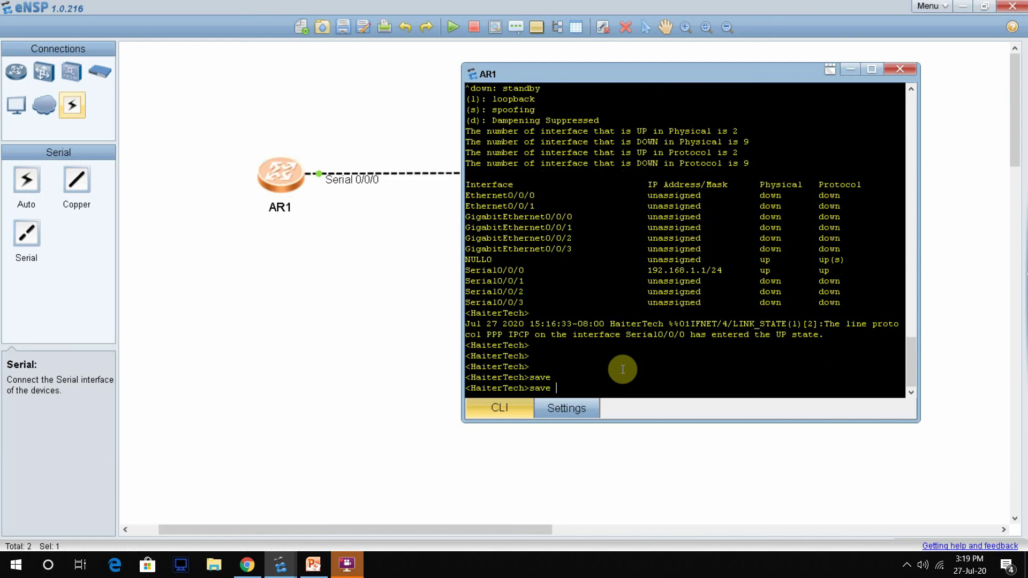
{"action": "key", "text": "Return"}
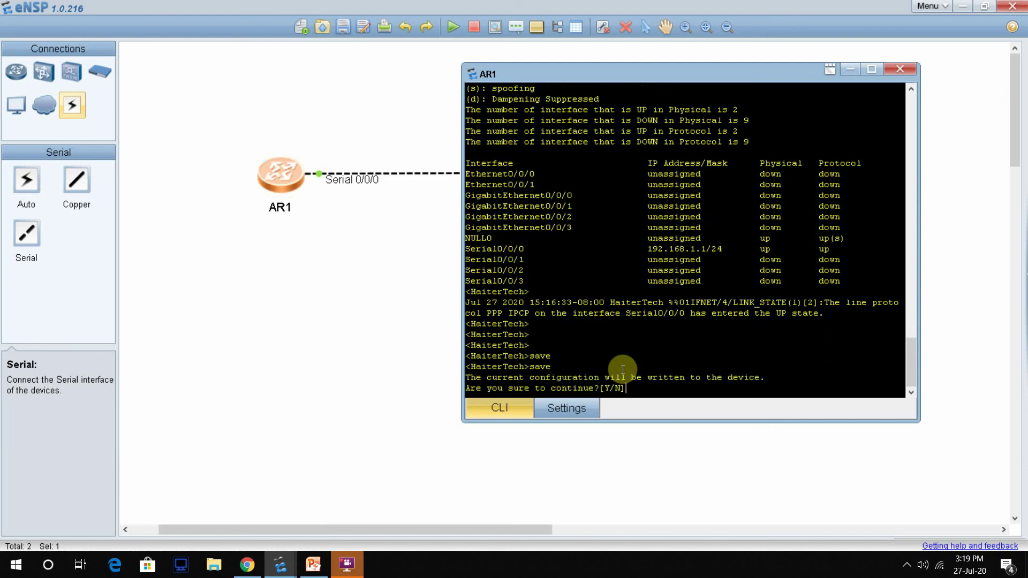
{"action": "type", "text": "yy"}
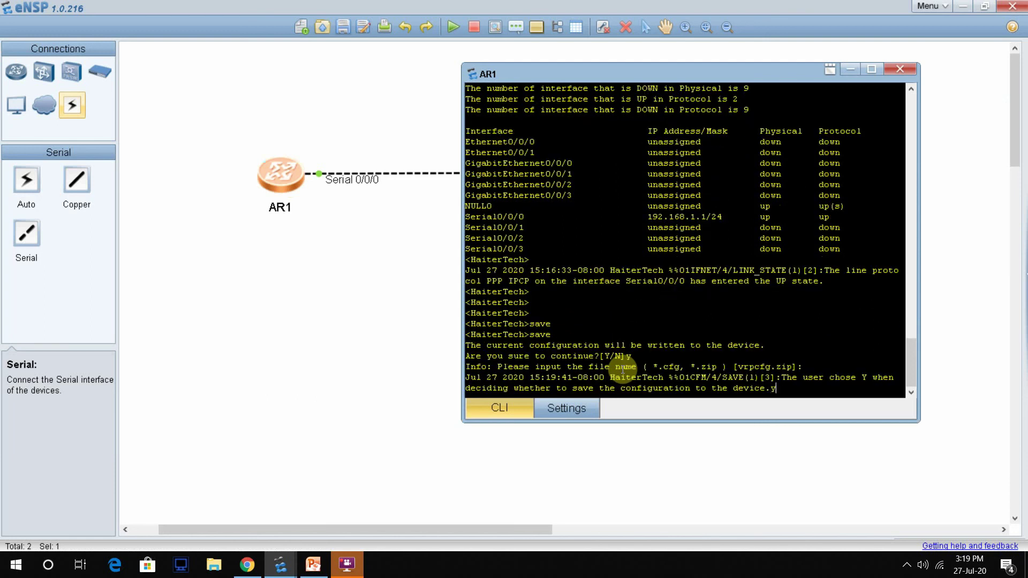
{"action": "key", "text": "Return"}
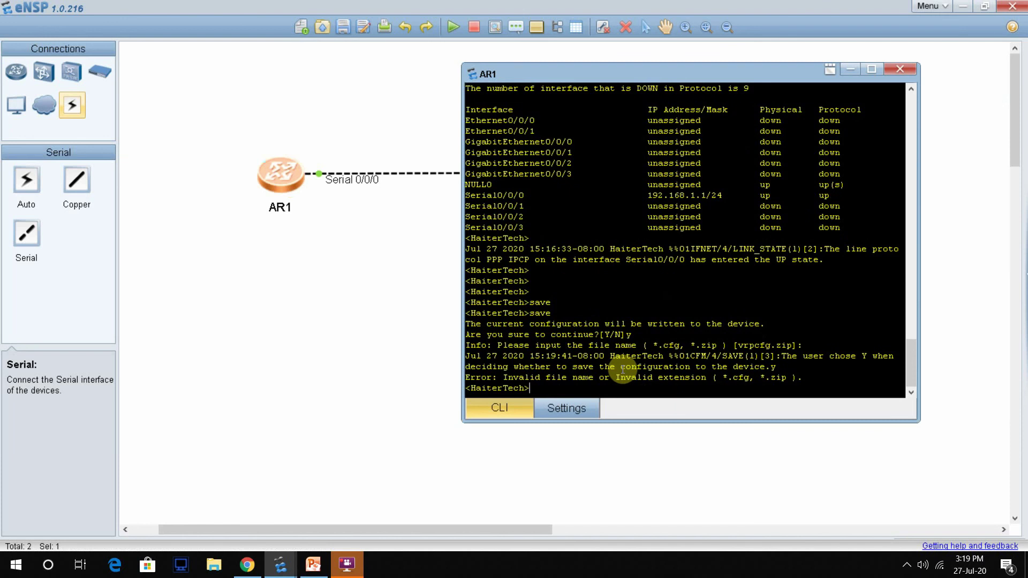
Save AR1's configuration with save, confirming with y and accepting the default file name vrpcfg.zip
{"action": "type", "text": "save"}
{"action": "key", "text": "Return"}
{"action": "type", "text": "y"}
{"action": "key", "text": "Return"}
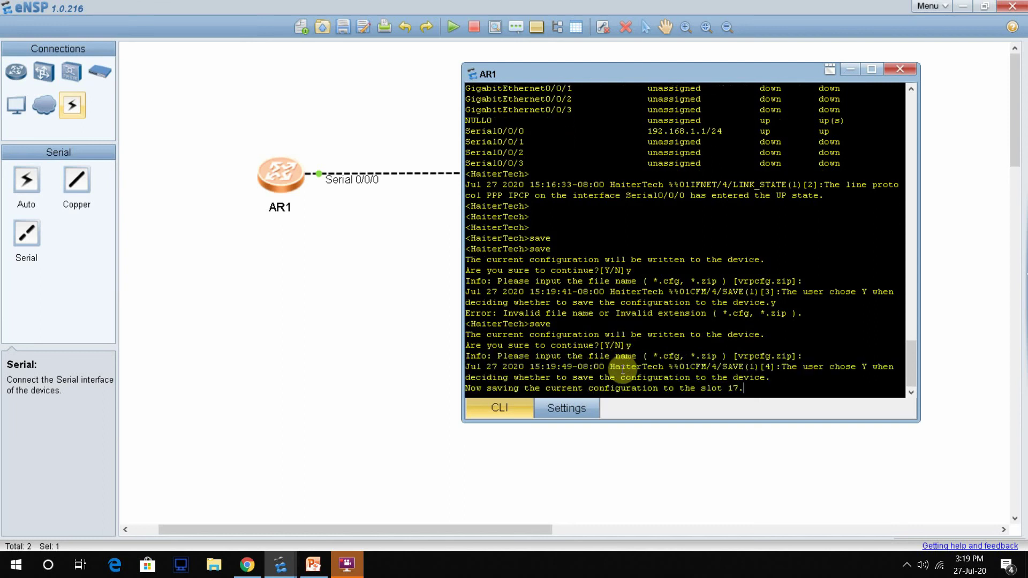
{"action": "key", "text": "Return"}
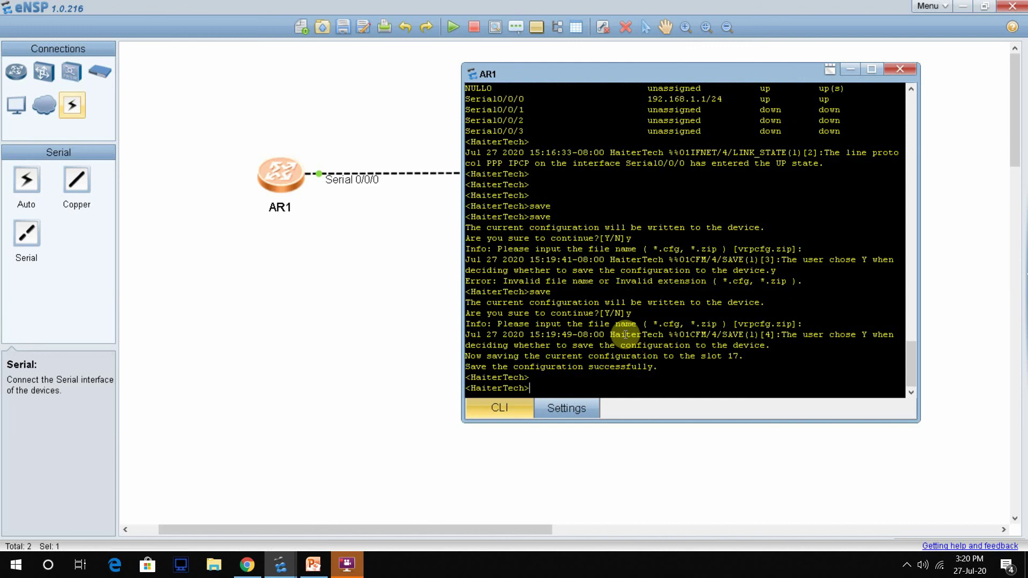
Run display saved-configuration on AR1 to view its stored configuration
{"action": "type", "text": "Disp"}
{"action": "key", "text": "Tab"}
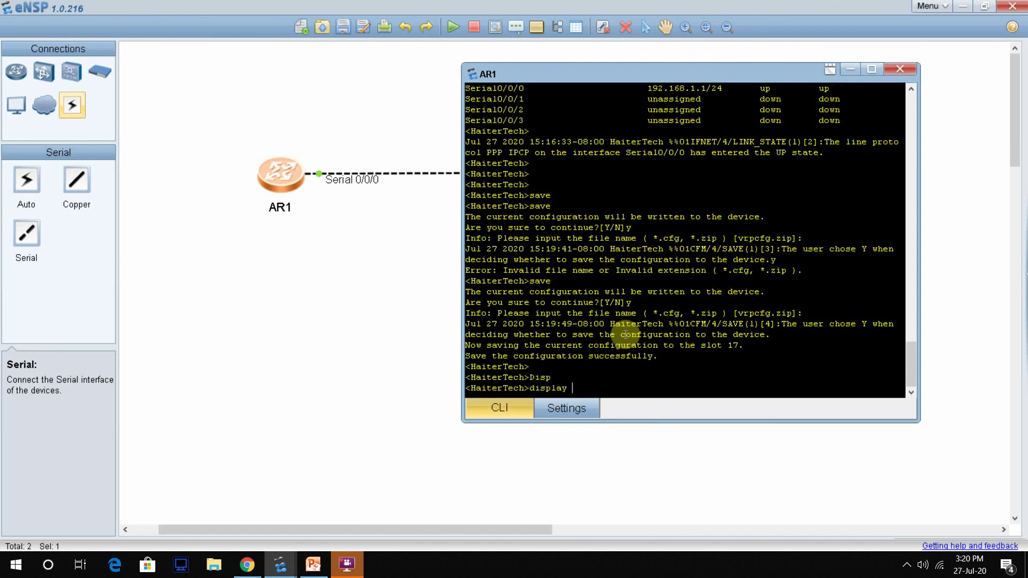
{"action": "type", "text": "s"}
{"action": "key", "text": "Tab"}
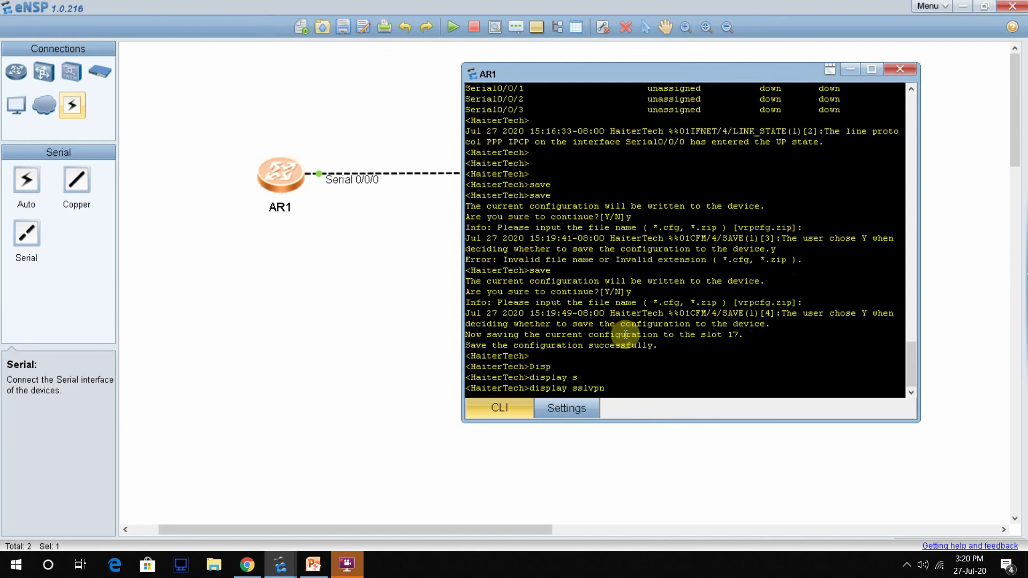
{"action": "type", "text": "sl"}
{"action": "key", "text": "BackSpace"}
{"action": "key", "text": "BackSpace"}
{"action": "type", "text": "ave"}
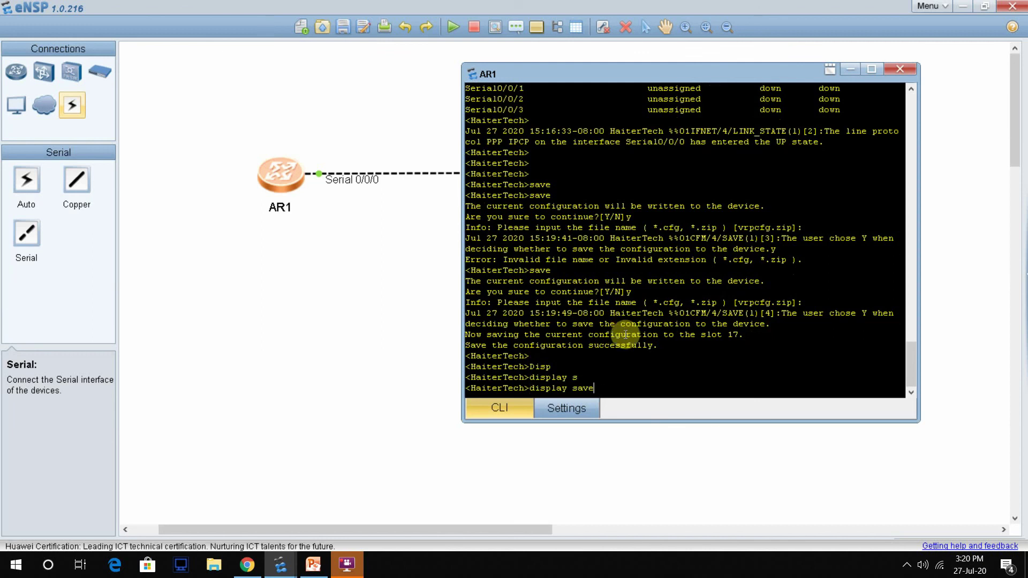
{"action": "key", "text": "Tab"}
{"action": "key", "text": "Return"}
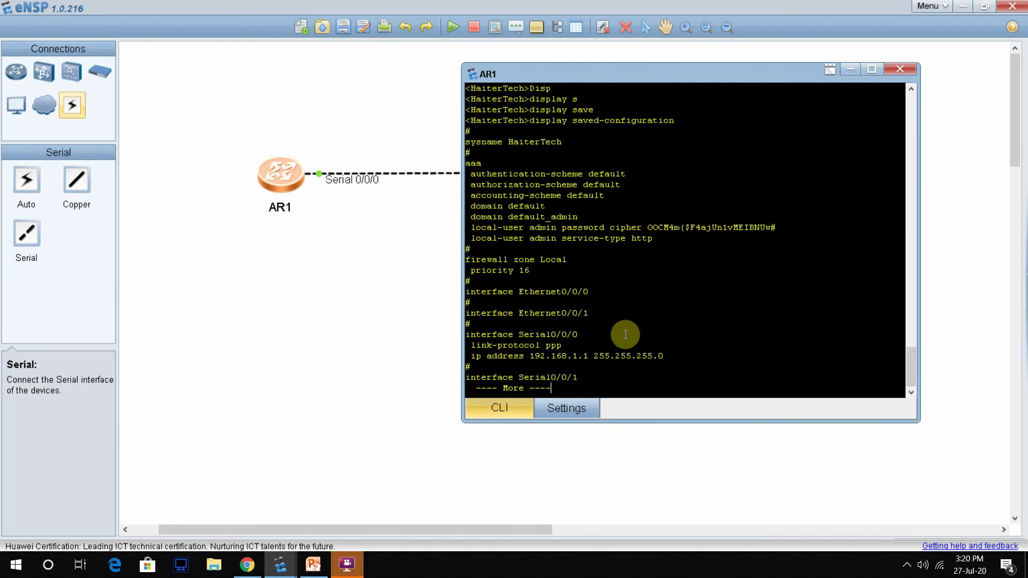
Page through the rest of AR1's saved configuration to the end of the listing, returning to the prompt
{"action": "key", "text": "Return"}
{"action": "key", "text": "Return"}
{"action": "key", "text": "Return"}
{"action": "key", "text": "Return"}
{"action": "key", "text": "Return"}
{"action": "key", "text": "Return"}
{"action": "key", "text": "Return"}
{"action": "key", "text": "Return"}
{"action": "key", "text": "Return"}
{"action": "key", "text": "Return"}
{"action": "key", "text": "Return"}
{"action": "key", "text": "Return"}
{"action": "key", "text": "Return"}
{"action": "key", "text": "Return"}
{"action": "key", "text": "Return"}
{"action": "key", "text": "Return"}
{"action": "key", "text": "Return"}
{"action": "key", "text": "Return"}
{"action": "key", "text": "Return"}
{"action": "key", "text": "Return"}
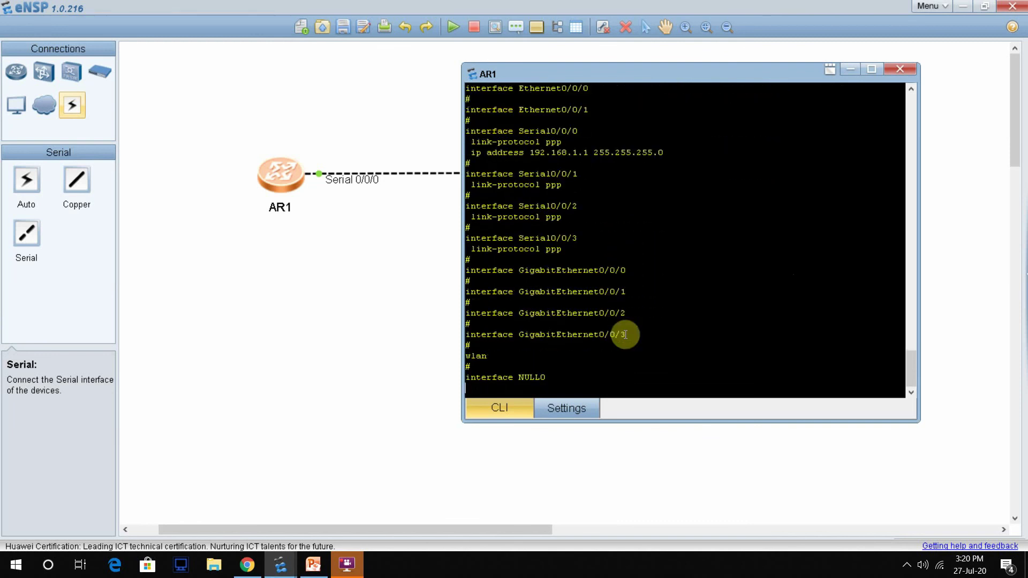
{"action": "key", "text": "Return"}
{"action": "key", "text": "Return"}
{"action": "key", "text": "Return"}
{"action": "key", "text": "Return"}
{"action": "key", "text": "Return"}
{"action": "key", "text": "Return"}
{"action": "key", "text": "Return"}
{"action": "key", "text": "Return"}
{"action": "key", "text": "Return"}
{"action": "key", "text": "Return"}
{"action": "key", "text": "Return"}
{"action": "key", "text": "Return"}
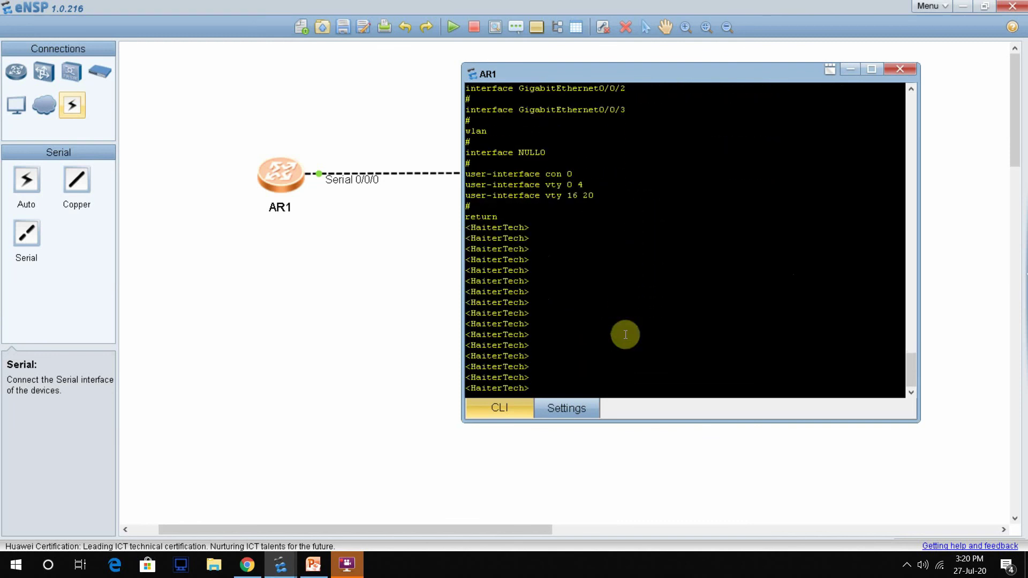
{"action": "key", "text": "Return"}
{"action": "key", "text": "Return"}
{"action": "key", "text": "Return"}
{"action": "key", "text": "Return"}
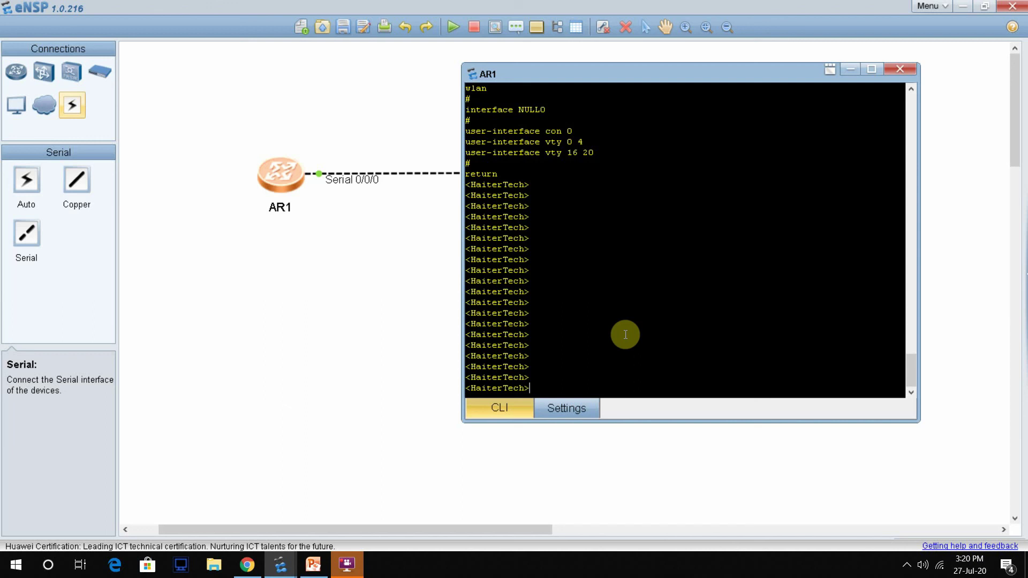
Restart AR1 with the reboot command, confirming with y
{"action": "type", "text": "reb"}
{"action": "key", "text": "Tab"}
{"action": "key", "text": "Return"}
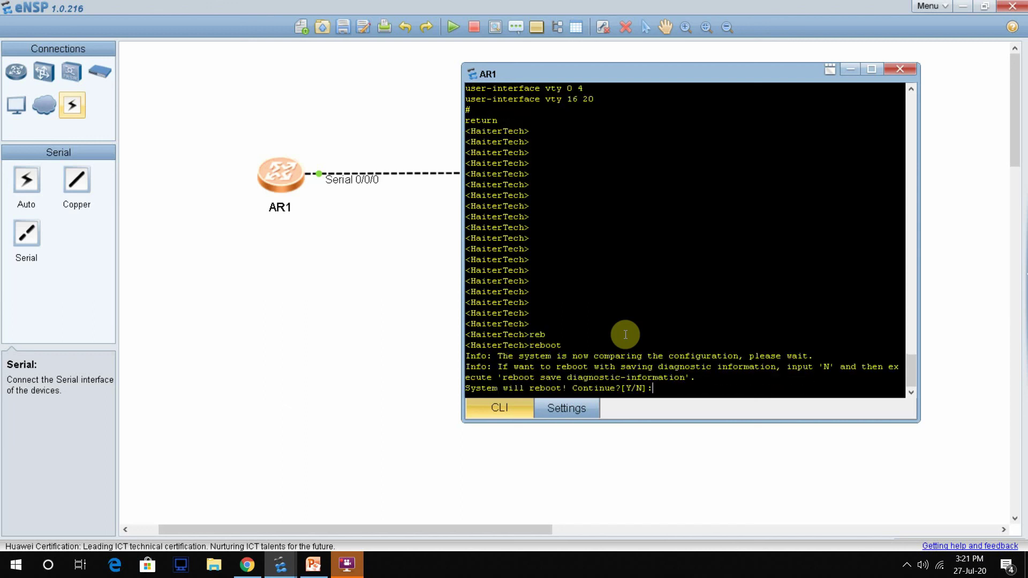
{"action": "type", "text": "y"}
{"action": "key", "text": "Return"}
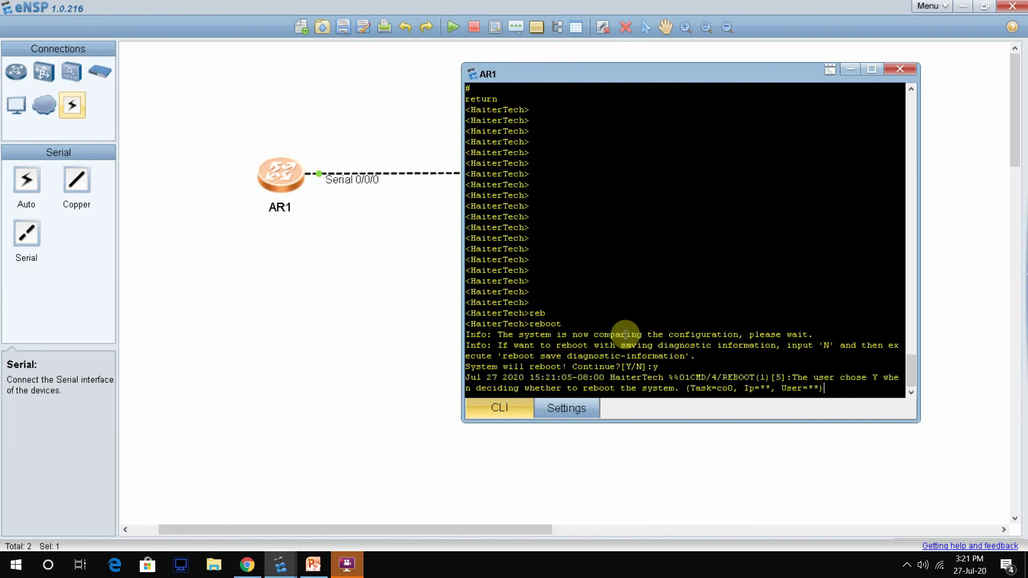